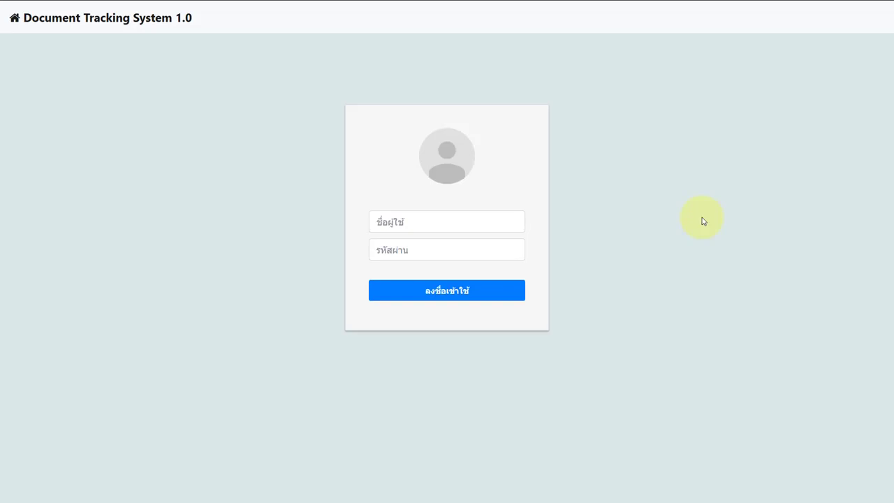
# Sign in with the browser's saved administrator login and go to user management
pyautogui.click(467, 220)
pyautogui.click(441, 274)
pyautogui.click(441, 295)
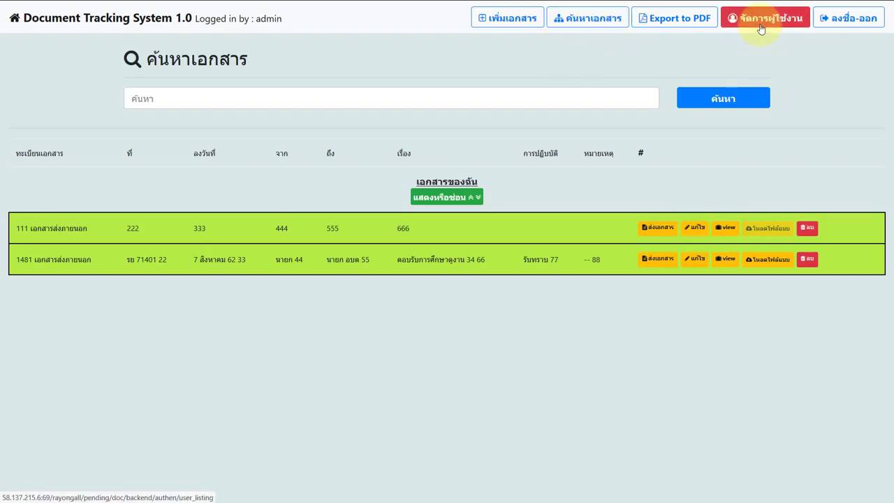
pyautogui.click(762, 30)
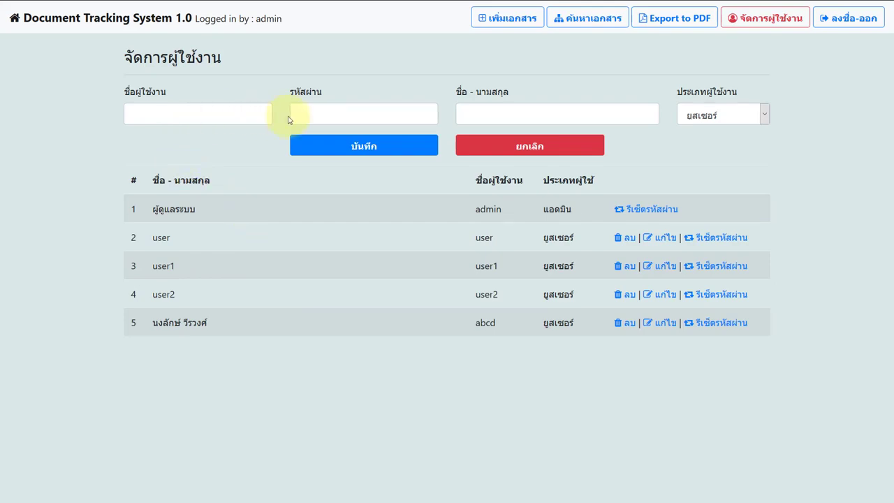
# Try the administrator user type, leave it on ยูสเซอร์, and focus the username box
pyautogui.click(686, 115)
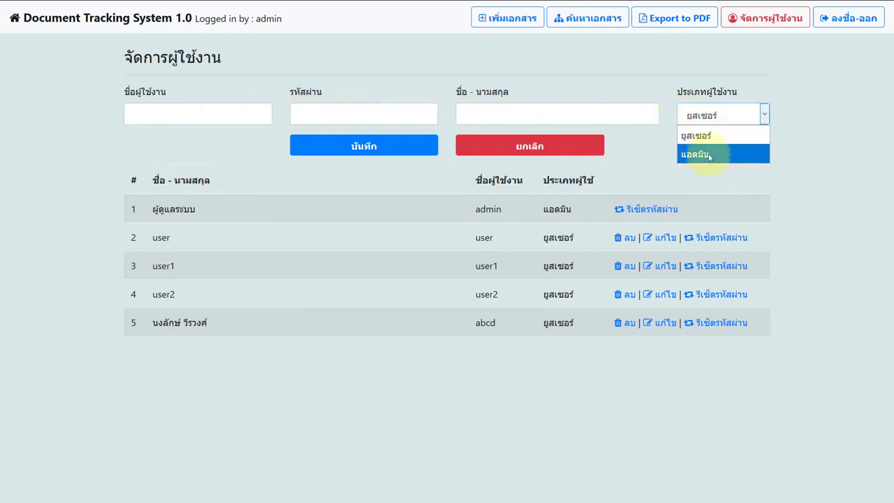
pyautogui.click(711, 146)
pyautogui.click(721, 115)
pyautogui.click(722, 134)
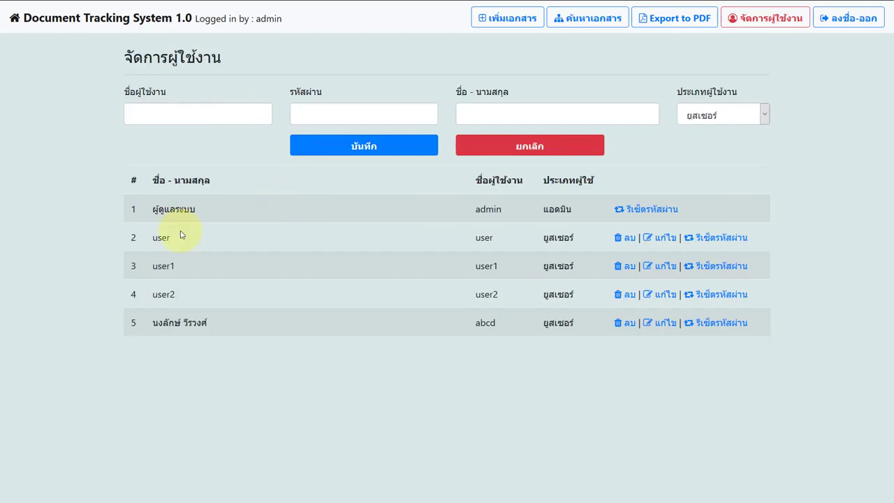
pyautogui.click(165, 117)
pyautogui.click(58, 123)
# Save regular user 'chang' with a password and full name แผนกทองช่าง
pyautogui.write('chang')
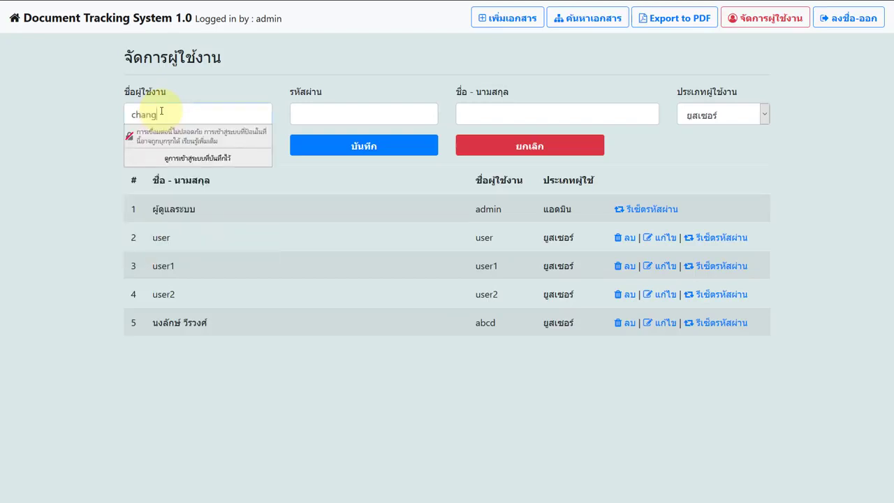
pyautogui.click(322, 106)
pyautogui.write('1')
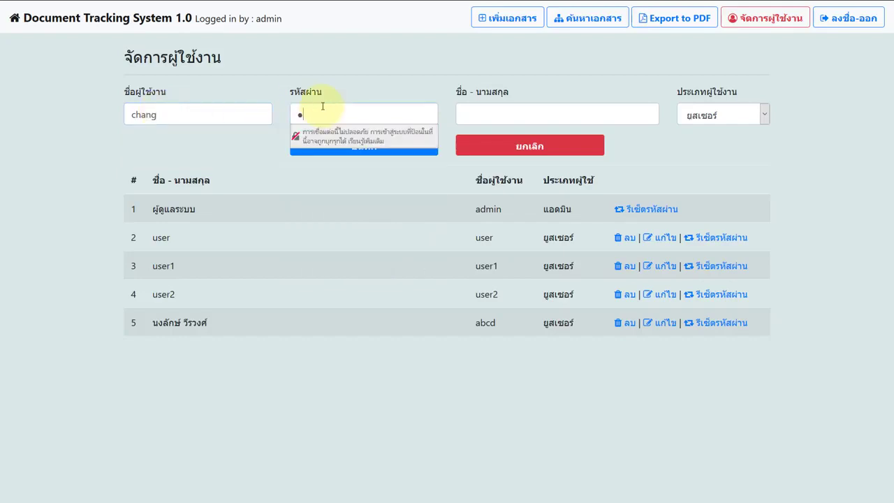
pyautogui.write('234')
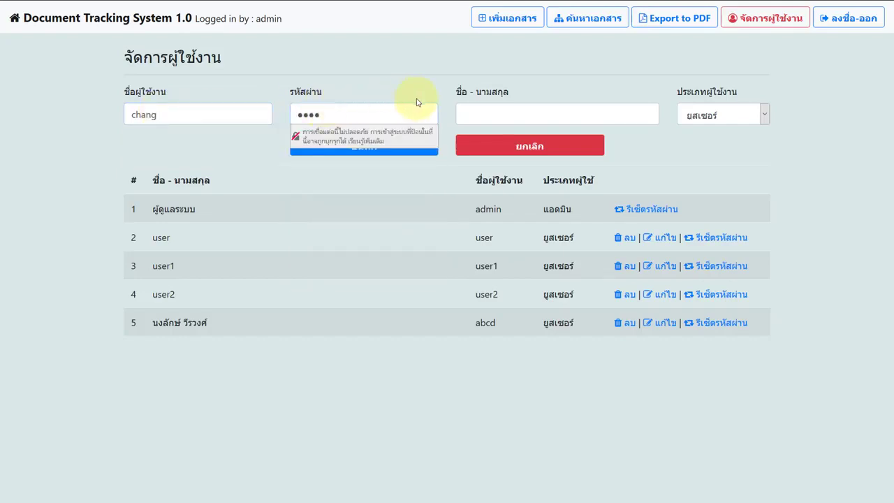
pyautogui.click(486, 111)
pyautogui.write('แผนก')
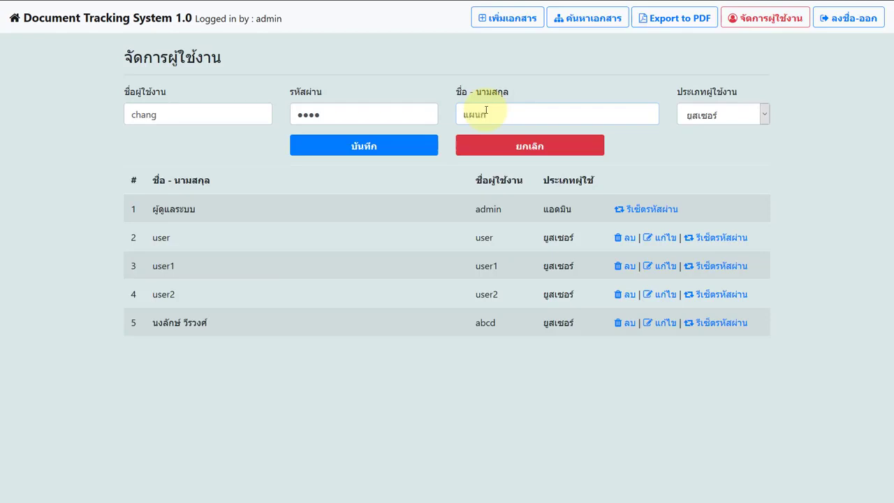
pyautogui.write('ทองช่าง')
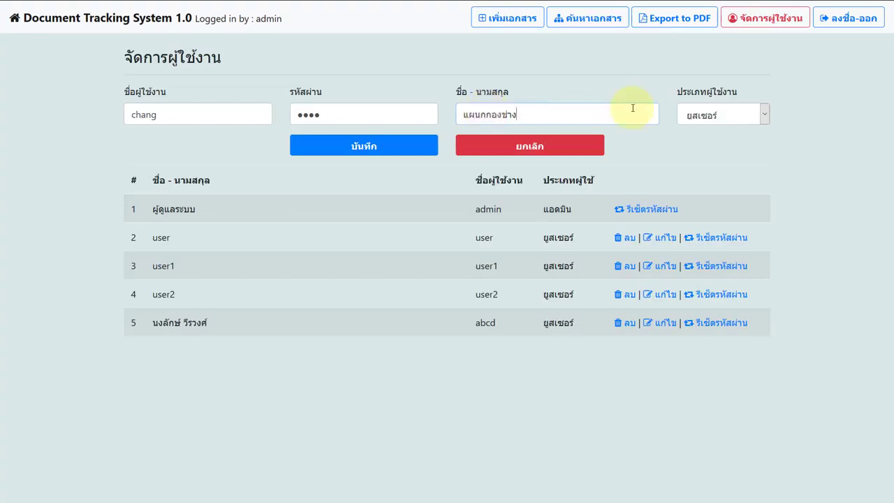
pyautogui.click(702, 115)
pyautogui.click(711, 142)
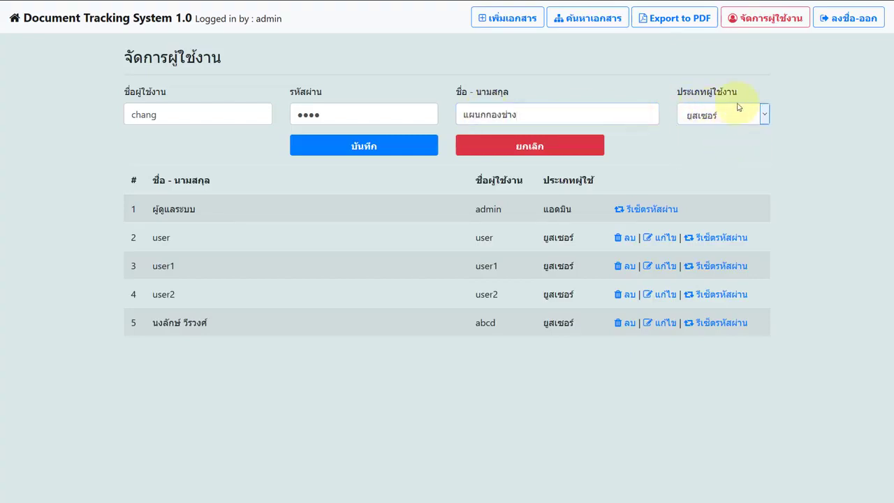
pyautogui.click(398, 149)
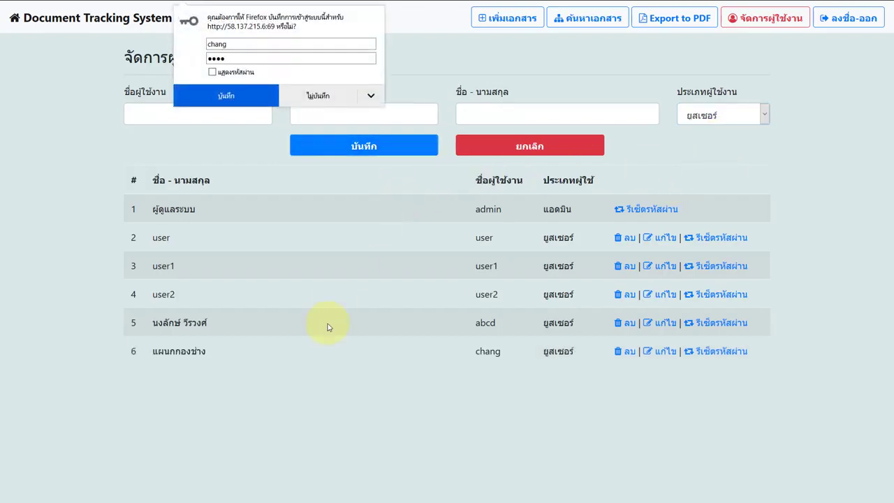
pyautogui.moveTo(219, 355); pyautogui.dragTo(175, 366)
pyautogui.click(309, 323)
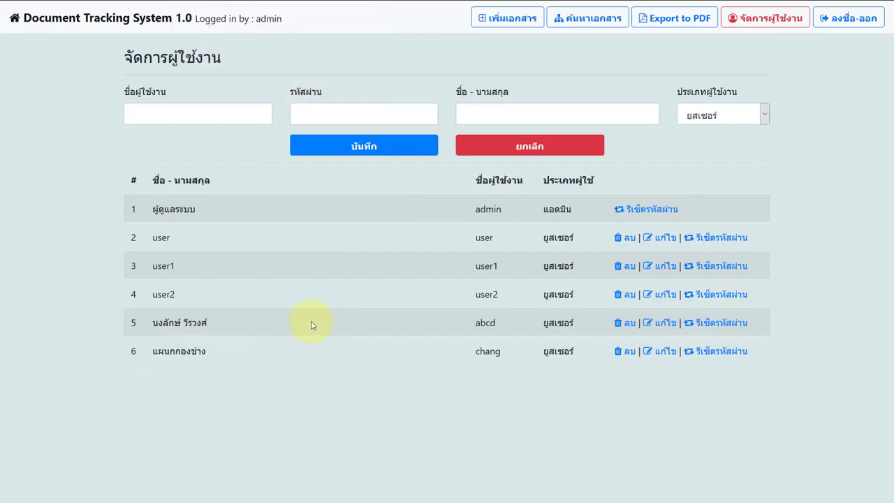
# Start a new document with registration 22-01-63, number ก1234, dated 23 มกราคม 2563
pyautogui.click(505, 18)
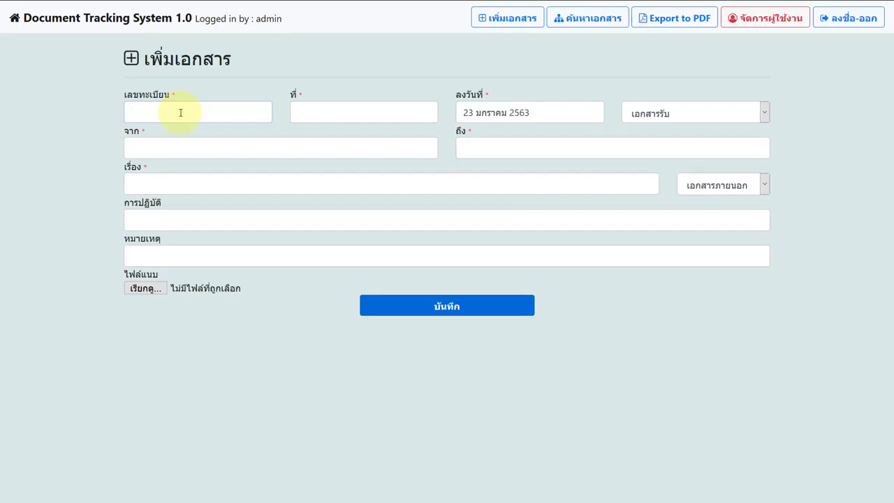
pyautogui.write('22-01-63')
pyautogui.click(295, 105)
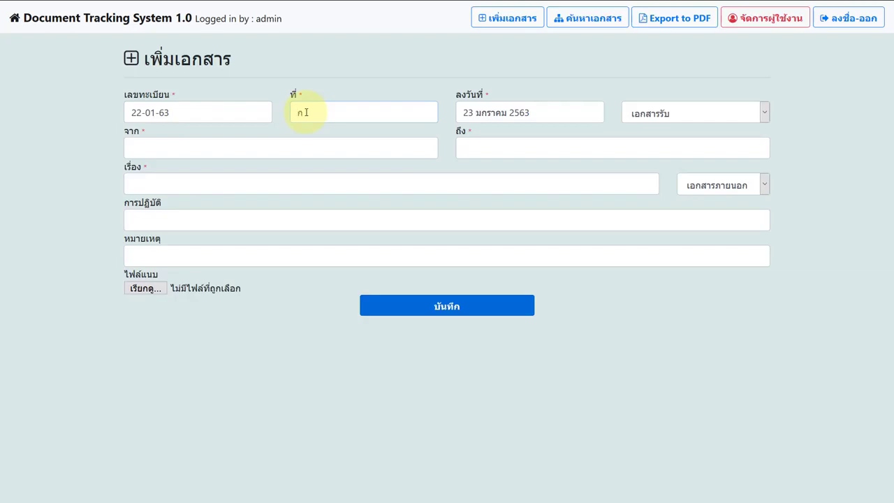
pyautogui.write('ก1234')
pyautogui.click(490, 114)
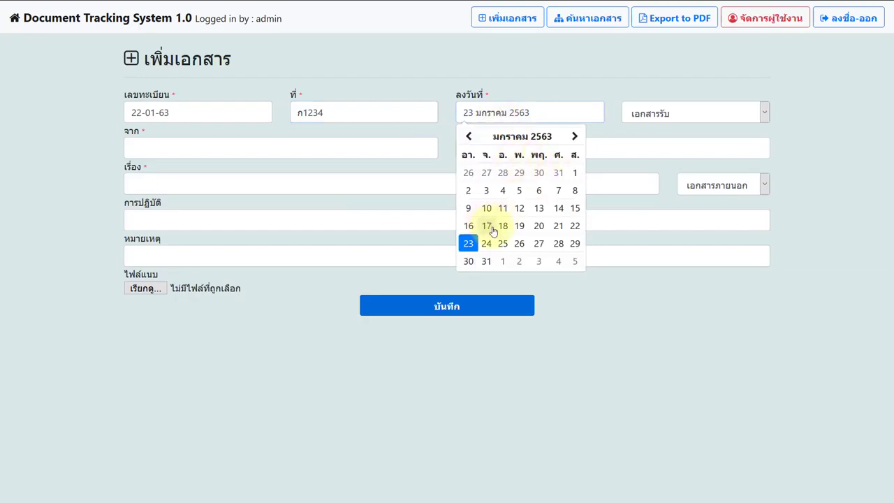
pyautogui.click(466, 245)
# Set the document type to เอกสารส่ง (outgoing)
pyautogui.click(663, 114)
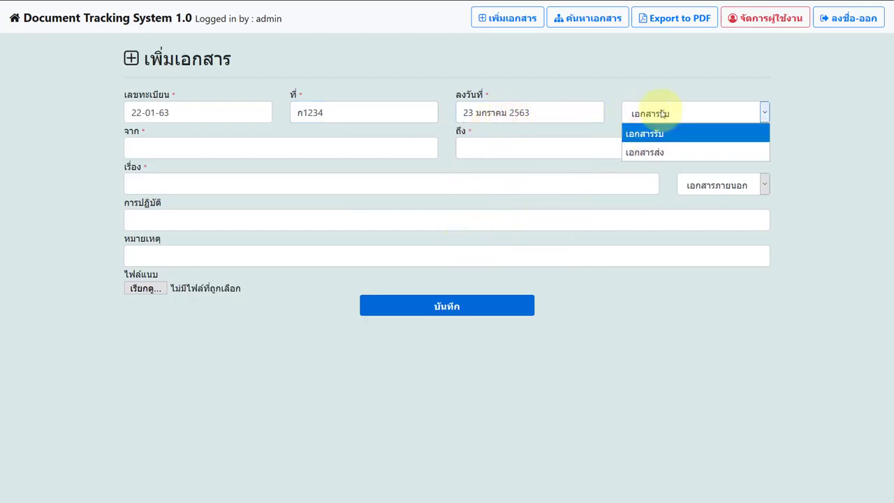
pyautogui.click(659, 154)
pyautogui.click(670, 114)
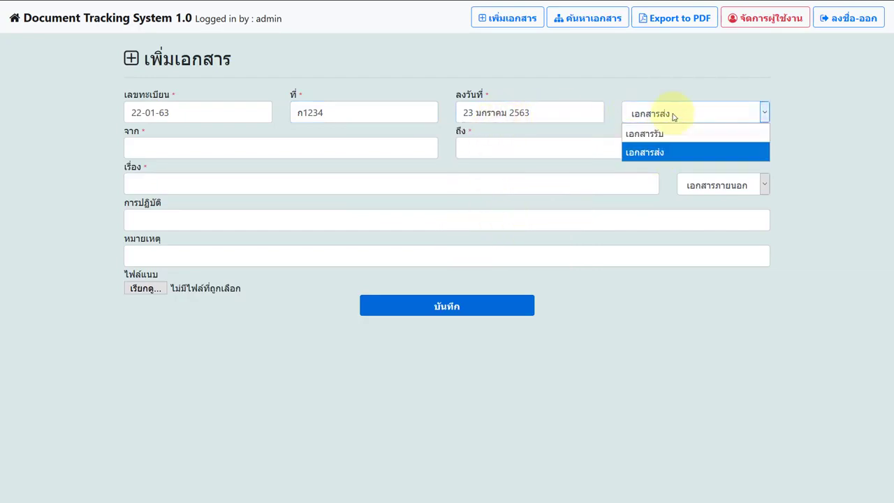
pyautogui.click(670, 132)
pyautogui.click(674, 116)
pyautogui.click(671, 153)
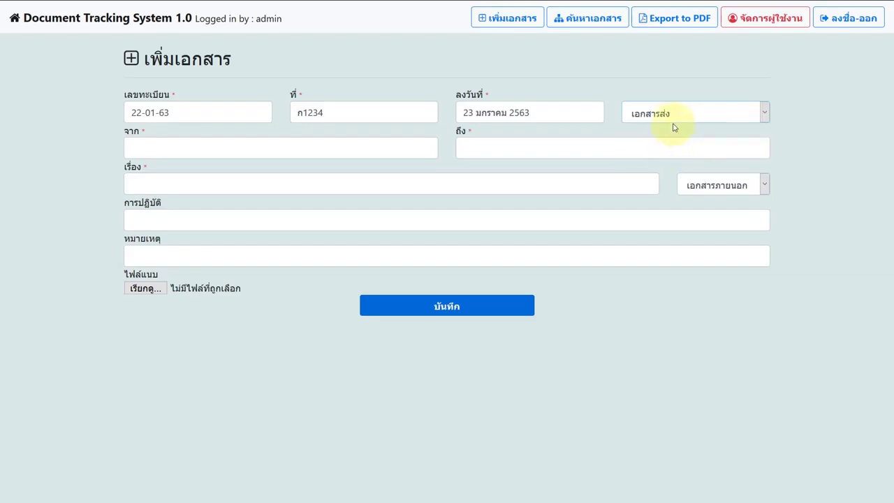
pyautogui.click(672, 117)
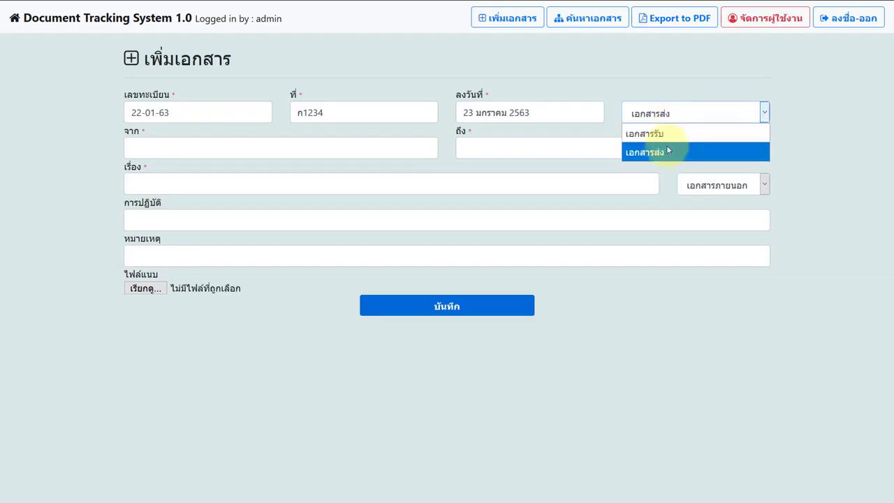
pyautogui.click(668, 150)
# Set the document origin to เอกสารภายนอก (external)
pyautogui.click(738, 183)
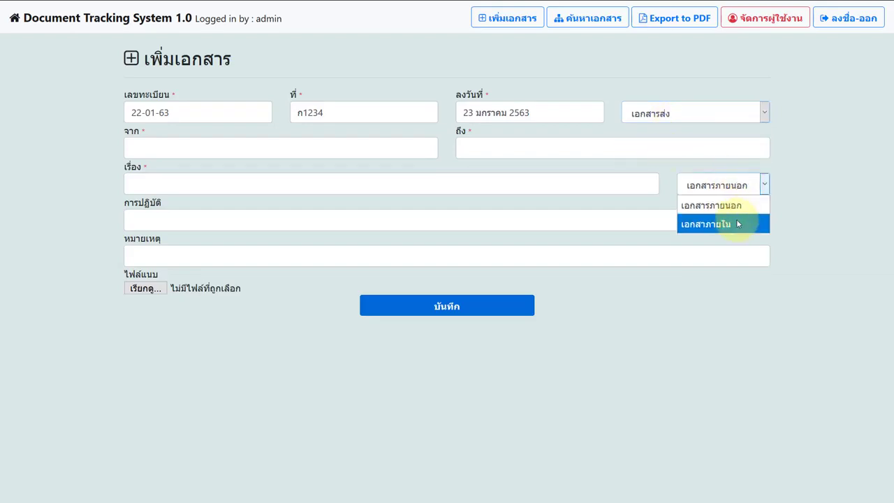
pyautogui.click(729, 205)
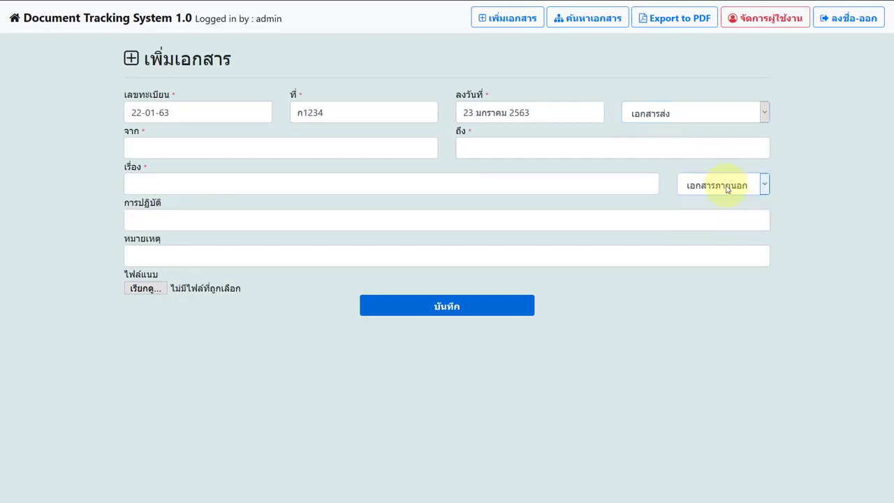
pyautogui.click(730, 184)
pyautogui.click(733, 223)
pyautogui.click(734, 186)
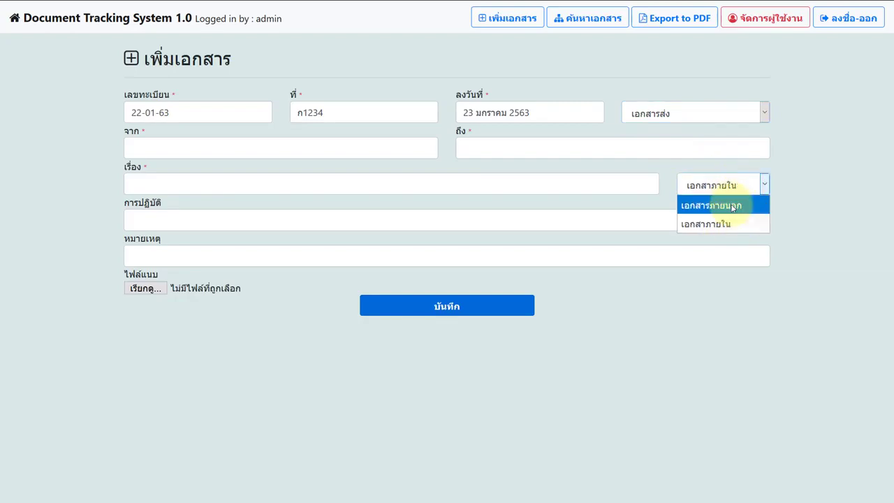
pyautogui.click(732, 203)
pyautogui.click(246, 152)
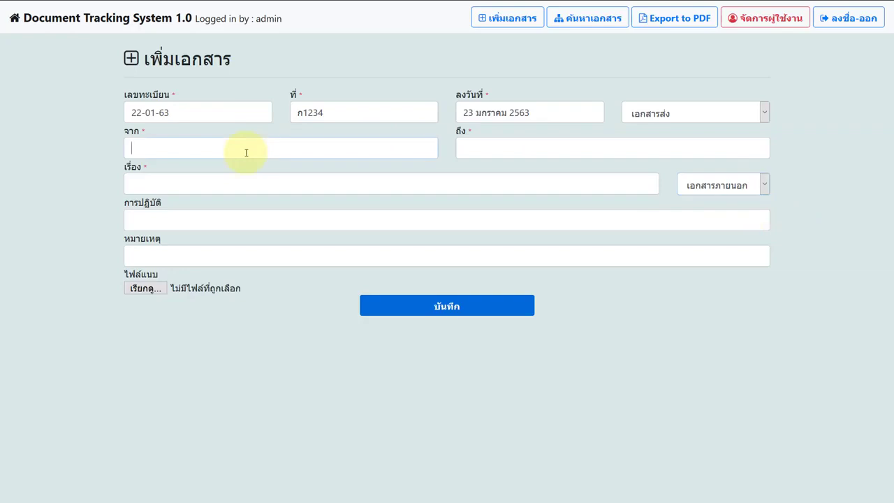
# Fill in from อำเภอเมือง, to นายกเทศบาล, subject ซ่อมแซมบำรุงถนน, and - for action and remarks
pyautogui.write('อำเภอเมือง')
pyautogui.click(475, 155)
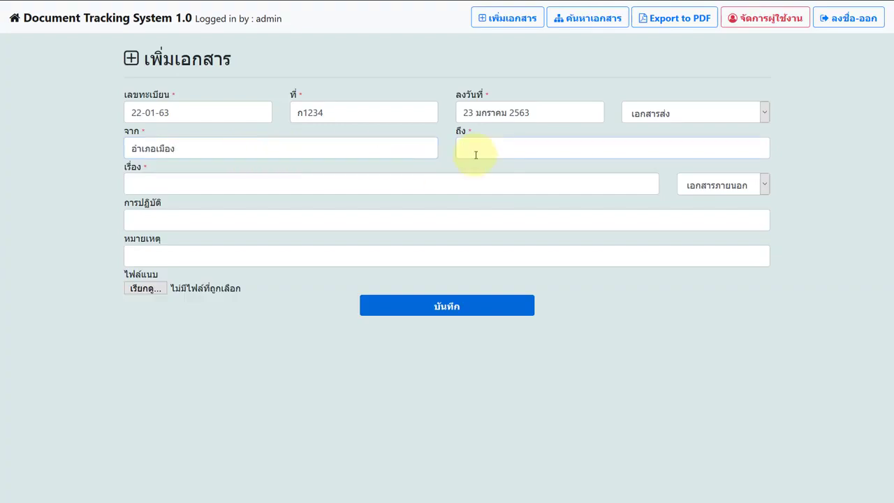
pyautogui.write('นายกเทศบาล')
pyautogui.click(374, 181)
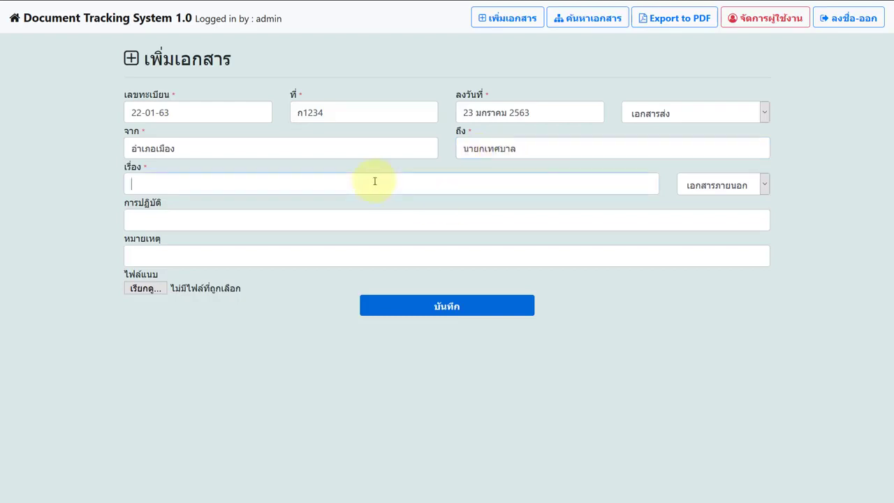
pyautogui.write('ซ่อมแซ')
pyautogui.write('มบ้านี')
pyautogui.press('BackSpace')
pyautogui.press('BackSpace')
pyautogui.press('BackSpace')
pyautogui.write('ำรุงถนน')
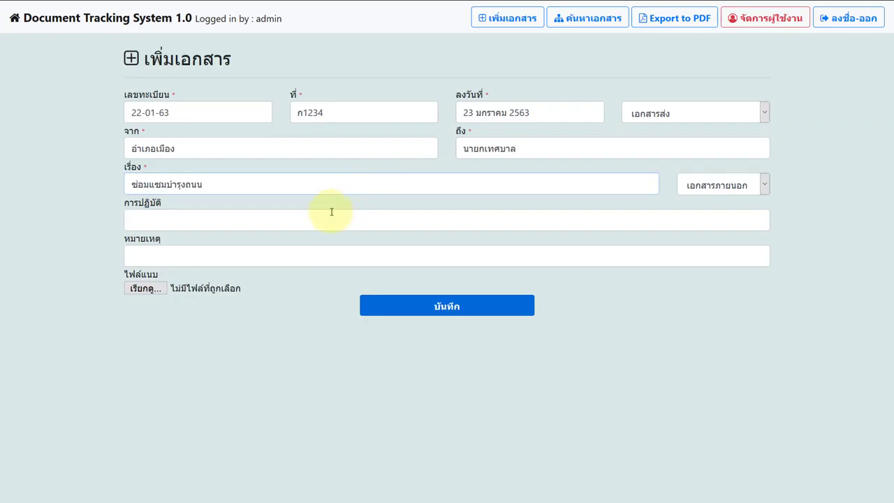
pyautogui.write('-')
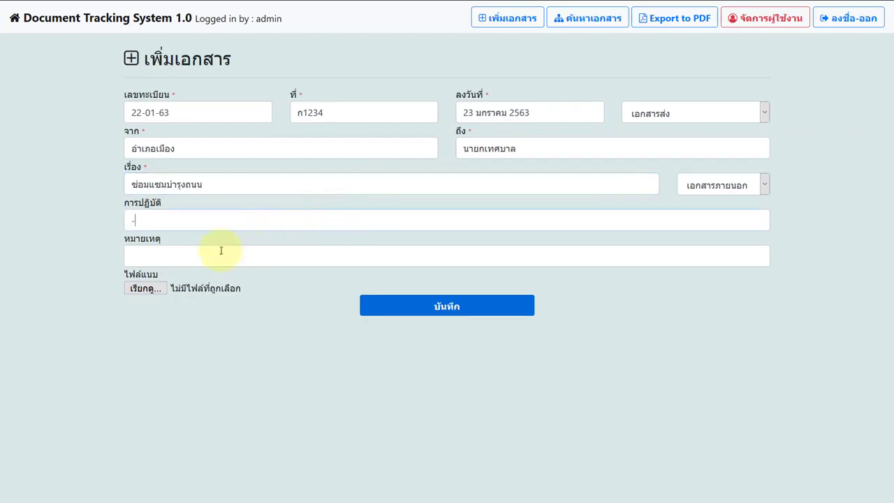
pyautogui.click(216, 252)
pyautogui.write('-')
# Attach the PDF file and save the document
pyautogui.click(147, 289)
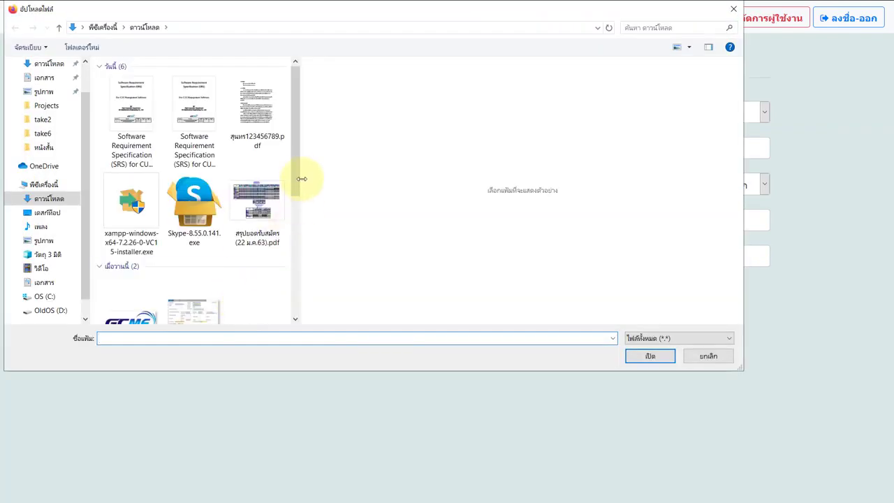
pyautogui.moveTo(302, 149); pyautogui.dragTo(255, 100)
pyautogui.click(254, 100)
pyautogui.doubleClick(255, 105)
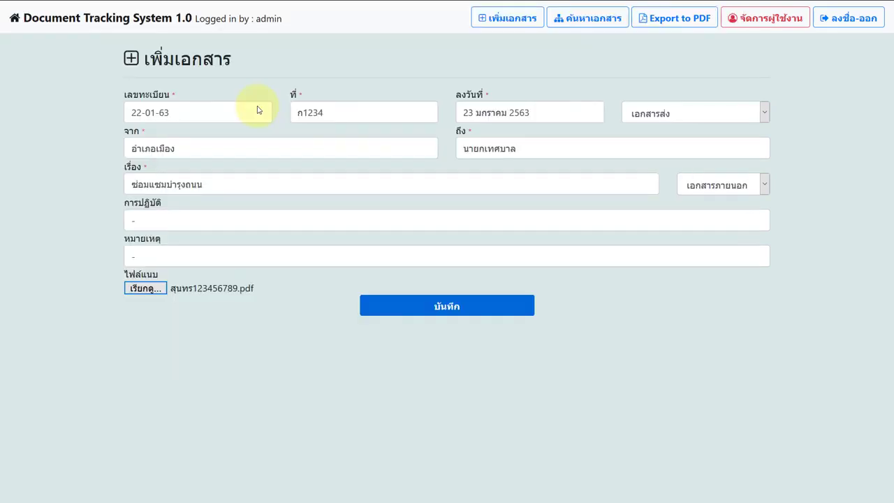
pyautogui.click(376, 310)
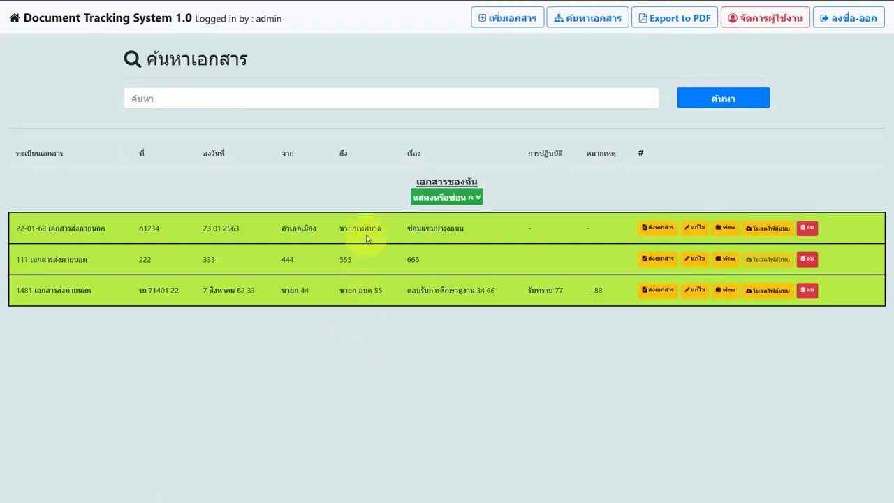
pyautogui.click(450, 199)
pyautogui.click(454, 200)
pyautogui.click(453, 200)
pyautogui.click(453, 200)
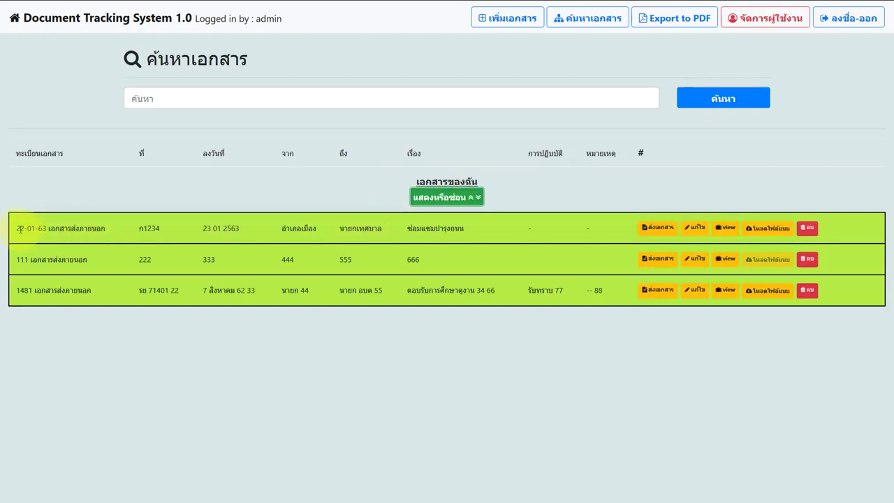
pyautogui.moveTo(17, 229); pyautogui.dragTo(160, 229)
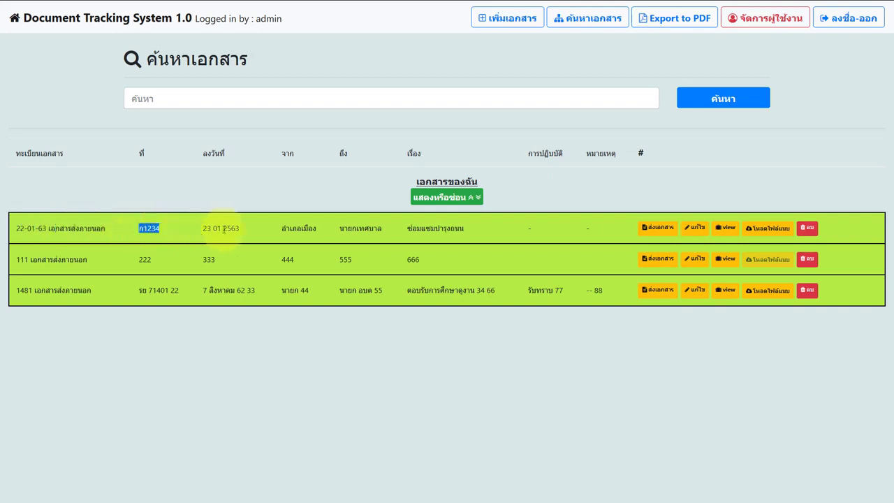
pyautogui.doubleClick(248, 232)
pyautogui.click(247, 232)
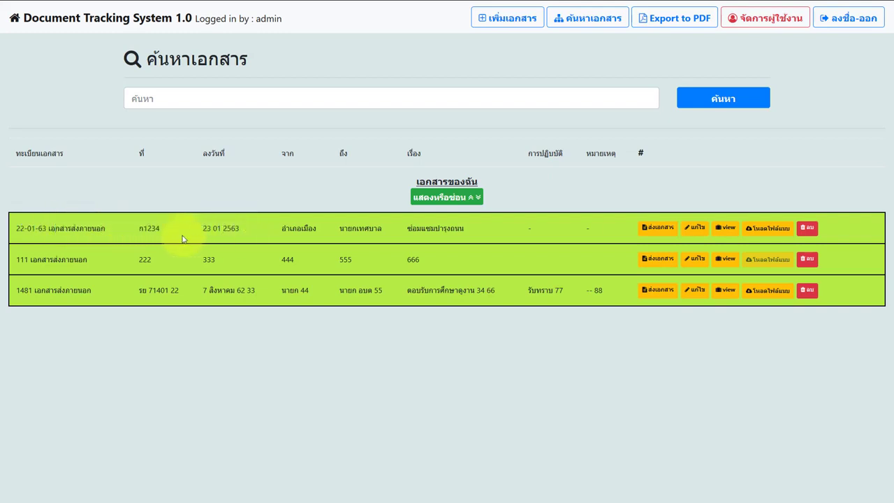
pyautogui.moveTo(202, 229); pyautogui.dragTo(469, 229)
pyautogui.doubleClick(244, 231)
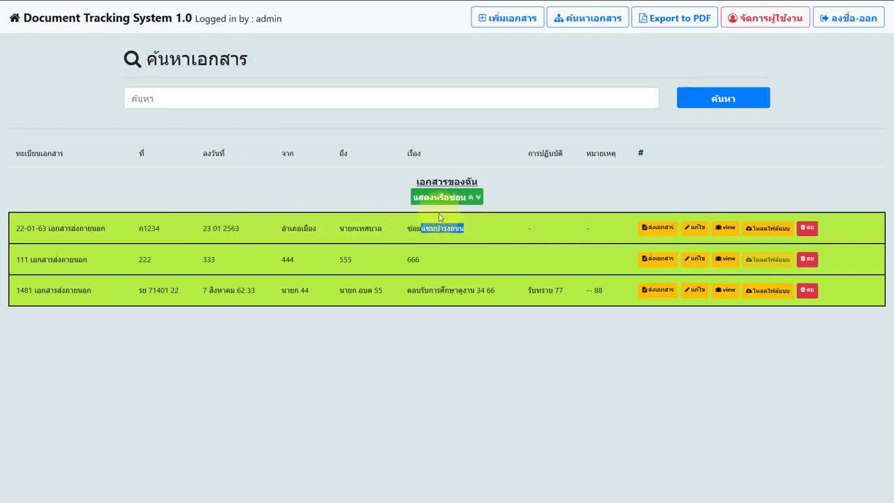
pyautogui.click(450, 224)
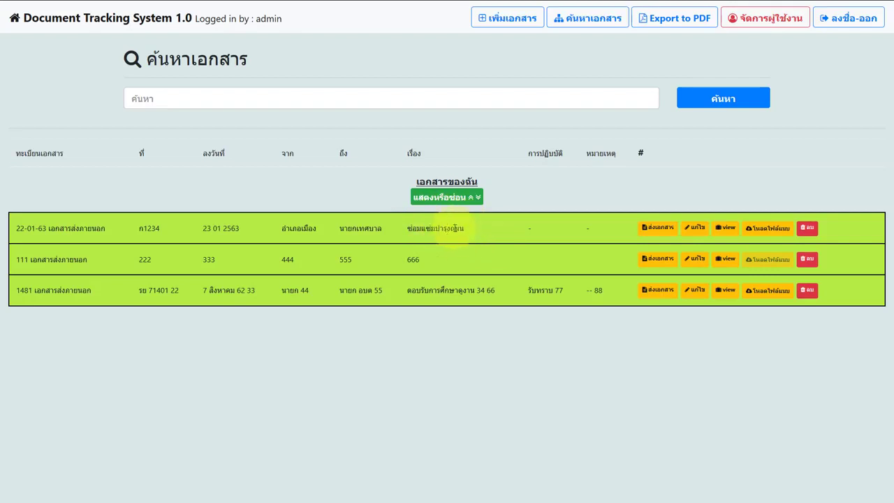
pyautogui.moveTo(430, 229); pyautogui.dragTo(499, 232)
pyautogui.click(487, 233)
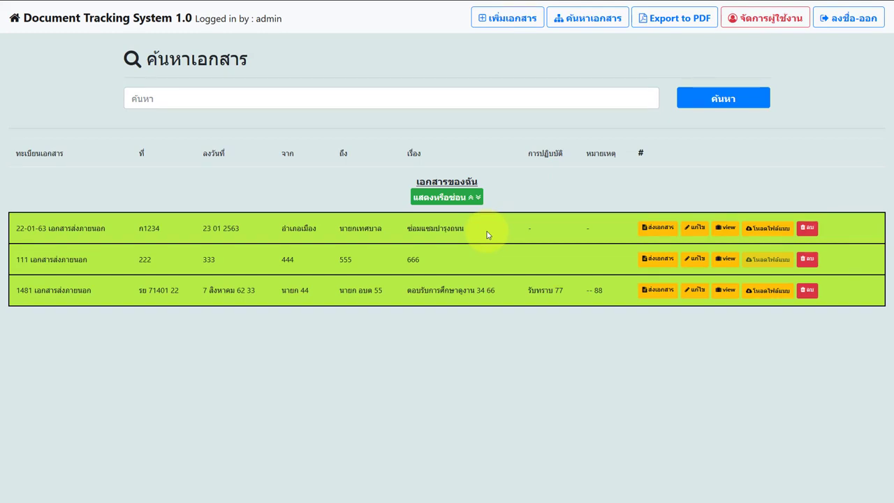
pyautogui.moveTo(464, 229); pyautogui.dragTo(438, 236)
pyautogui.doubleClick(437, 230)
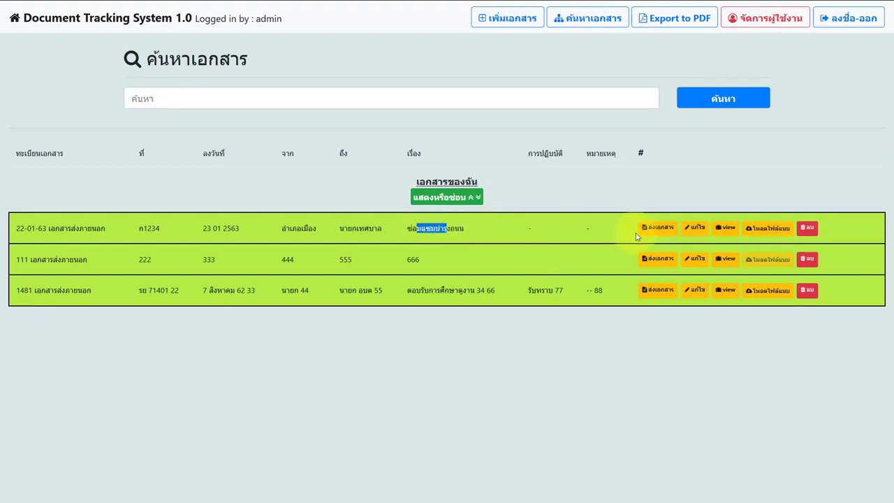
# Send 22-01-63 to the แผนกกองช่าง user with document type เอกสารภายนอก
pyautogui.click(655, 230)
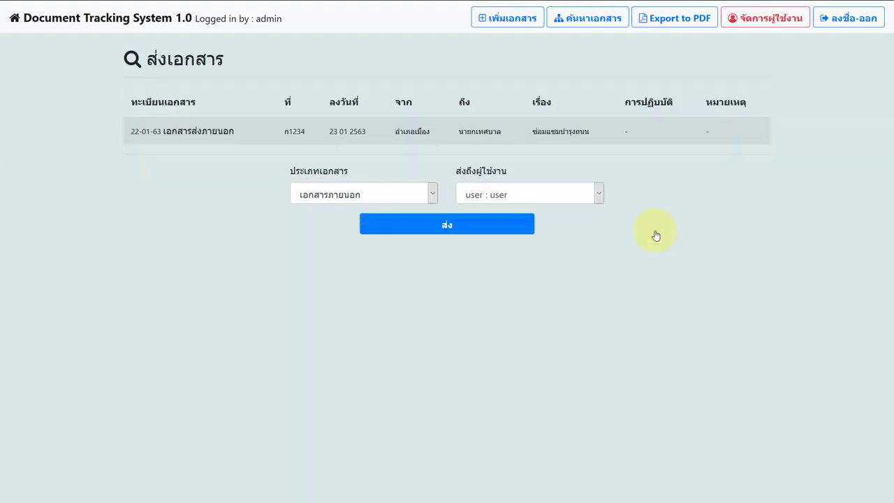
pyautogui.click(538, 197)
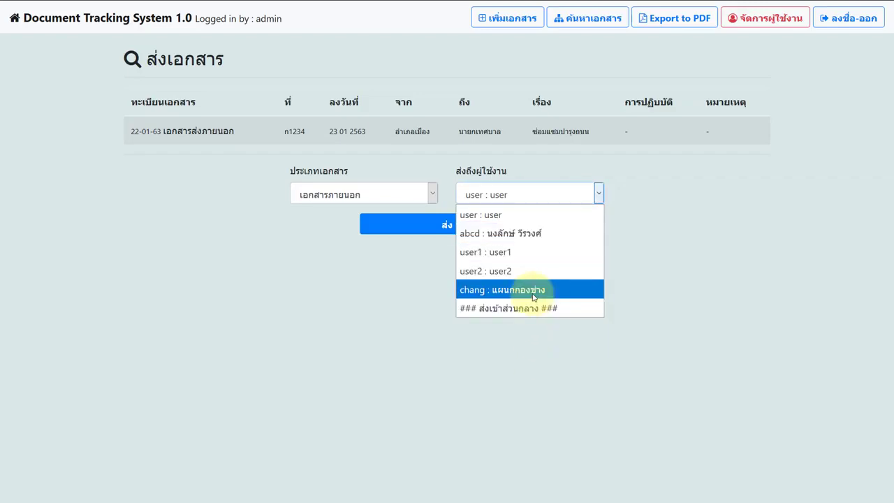
pyautogui.click(533, 292)
pyautogui.click(428, 195)
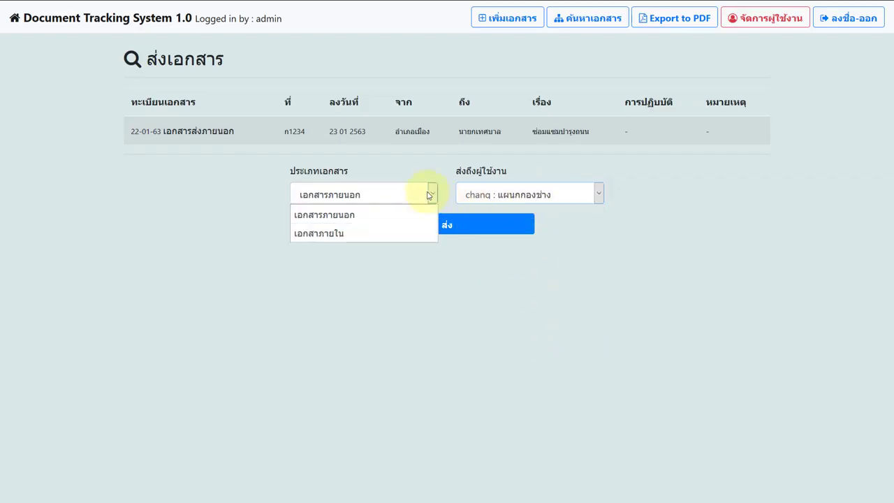
pyautogui.click(329, 233)
pyautogui.click(335, 196)
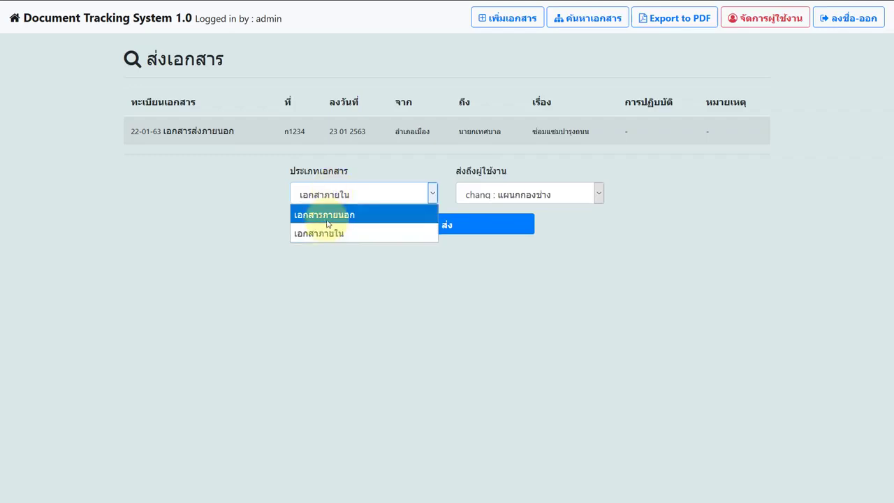
pyautogui.click(327, 224)
pyautogui.click(329, 194)
pyautogui.click(326, 234)
pyautogui.click(336, 194)
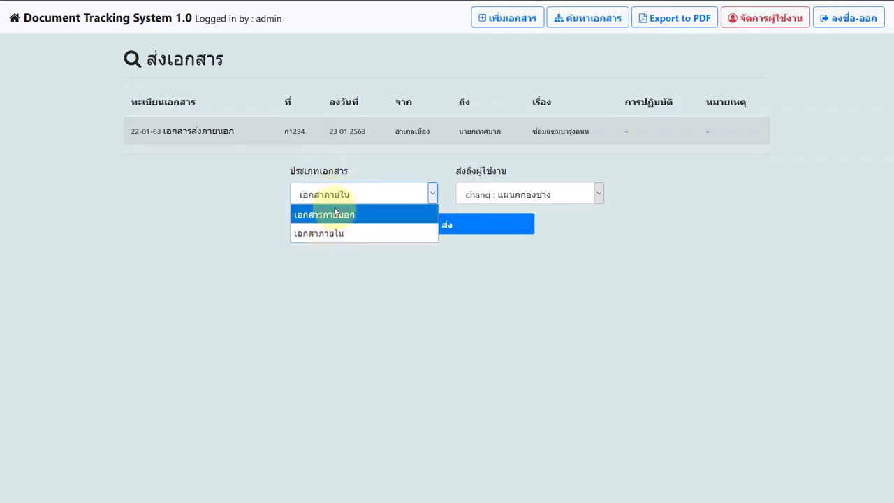
pyautogui.click(336, 213)
pyautogui.click(392, 228)
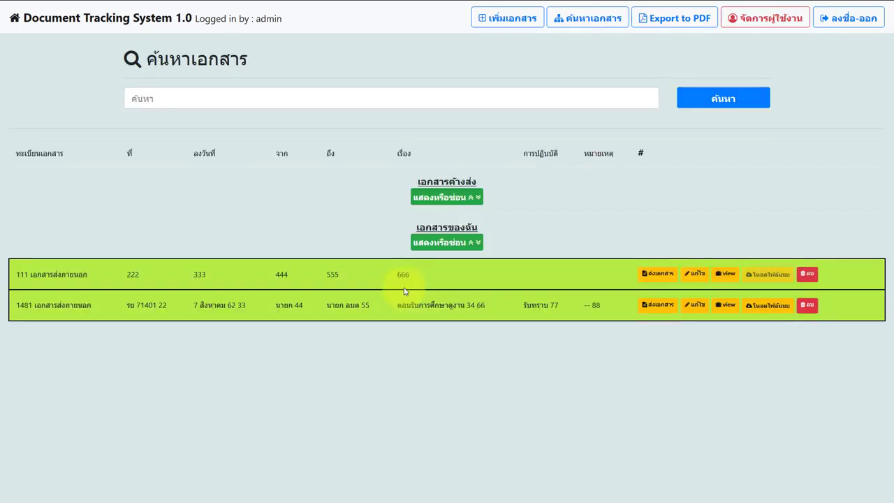
pyautogui.click(442, 197)
pyautogui.click(441, 198)
pyautogui.click(441, 197)
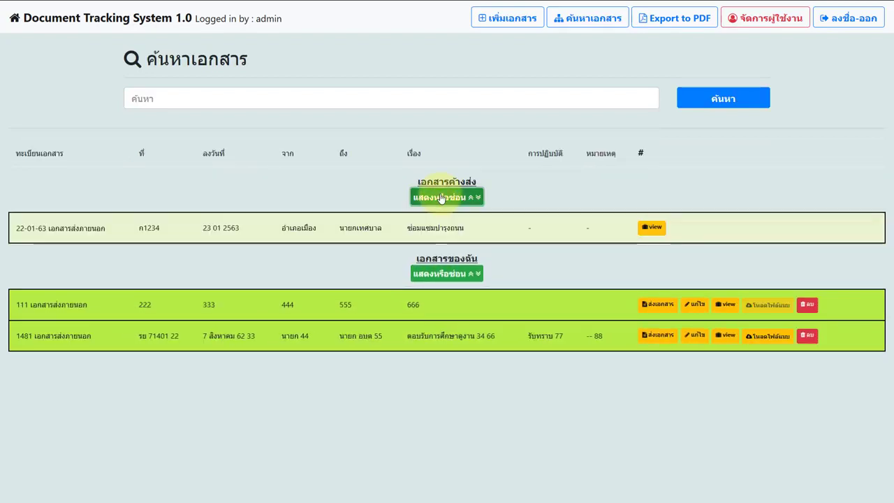
pyautogui.click(441, 197)
pyautogui.click(446, 242)
pyautogui.click(444, 243)
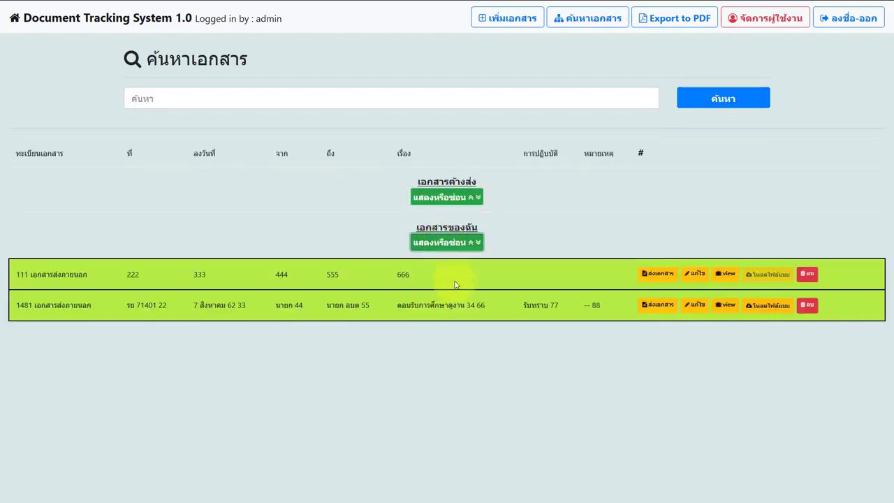
pyautogui.click(447, 197)
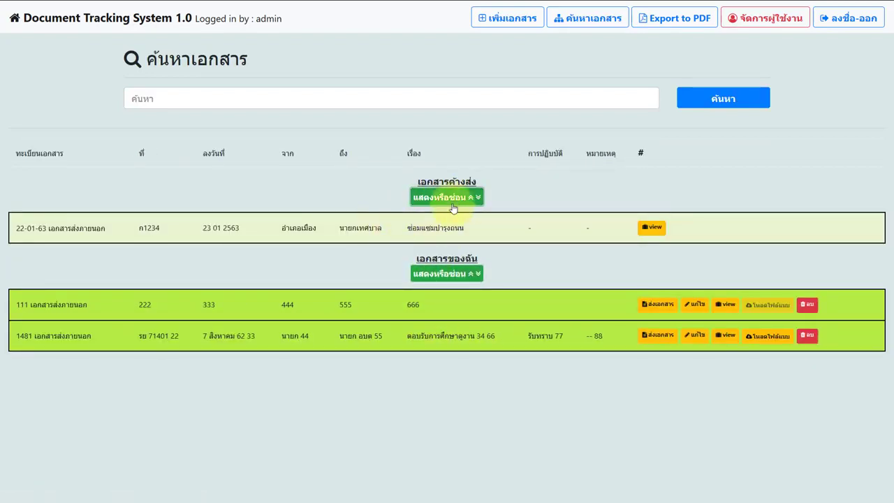
pyautogui.moveTo(296, 230); pyautogui.dragTo(460, 229)
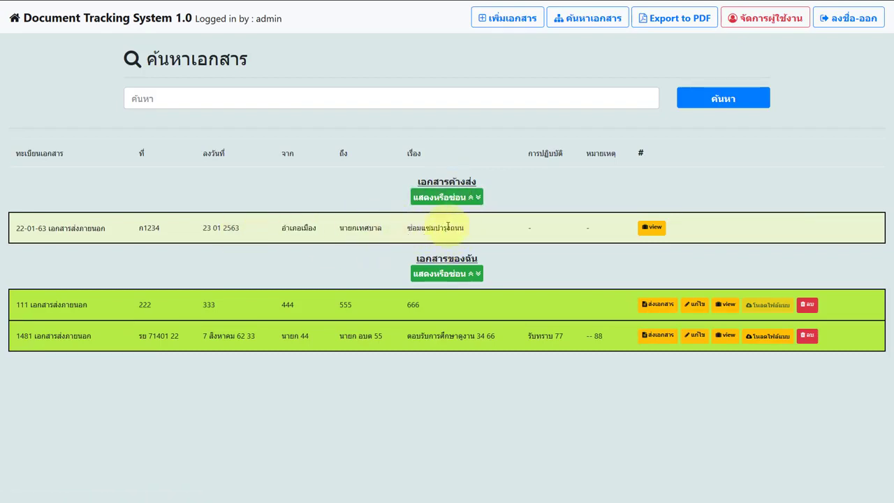
pyautogui.click(448, 198)
pyautogui.click(448, 197)
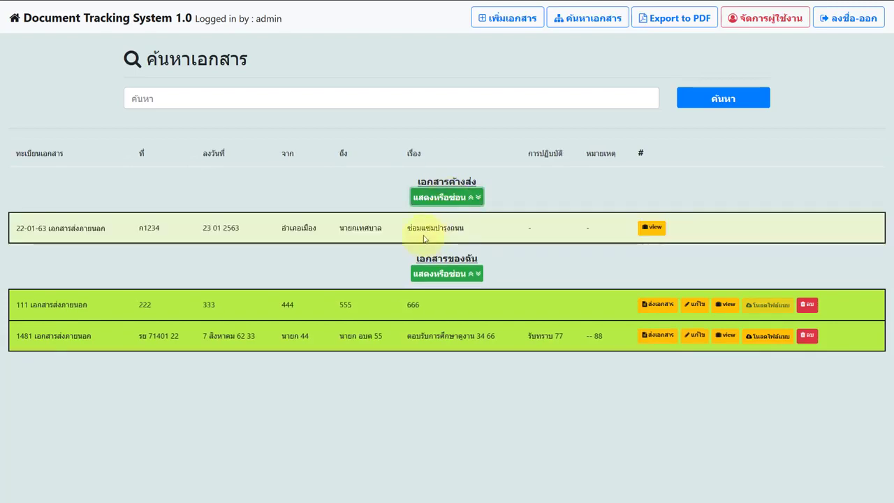
pyautogui.moveTo(421, 231); pyautogui.dragTo(484, 233)
pyautogui.click(446, 197)
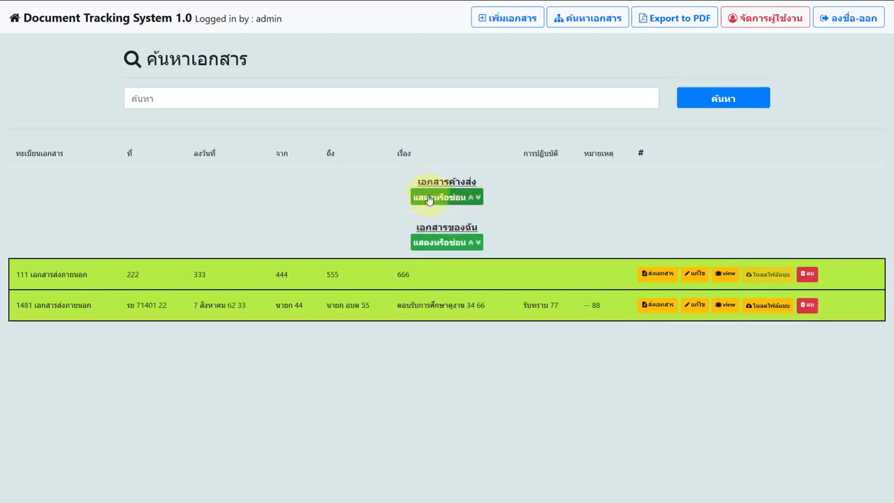
pyautogui.click(428, 198)
pyautogui.click(423, 204)
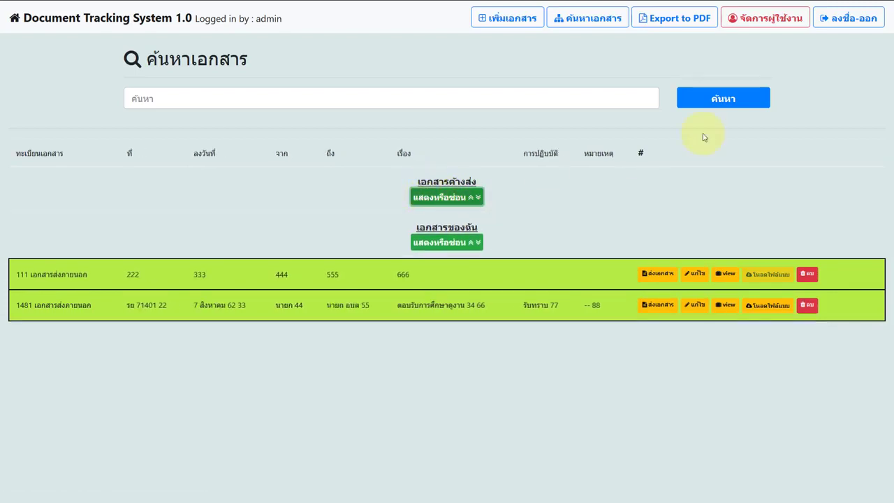
# Sign out of admin and attempt a login as 'แchang', declining the password save
pyautogui.click(841, 18)
pyautogui.click(425, 223)
pyautogui.write('แ')
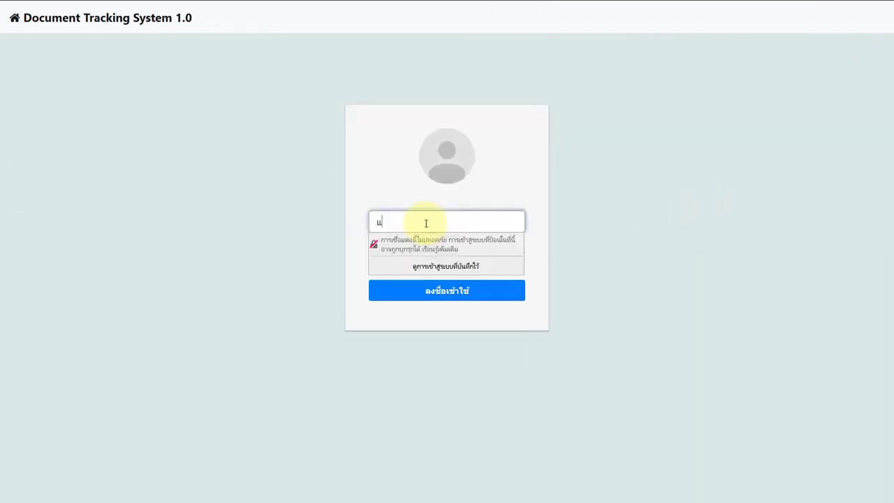
pyautogui.write('chang')
pyautogui.press('Tab')
pyautogui.write('1')
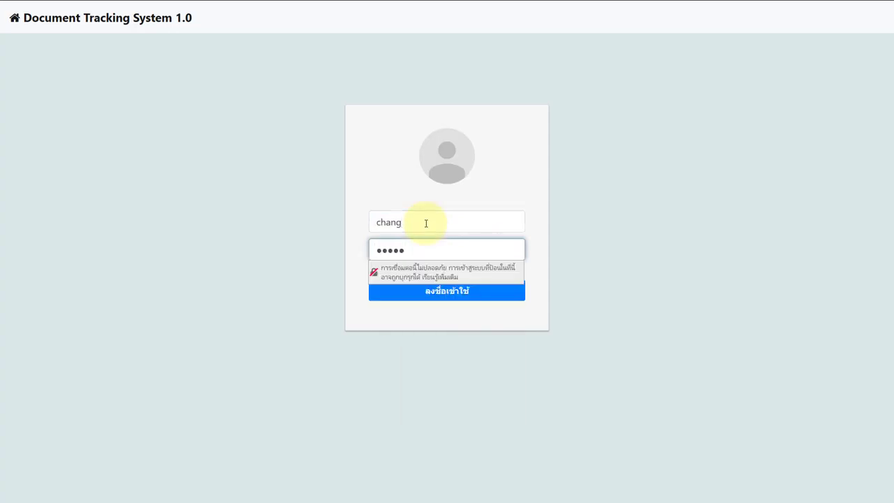
pyautogui.click(425, 292)
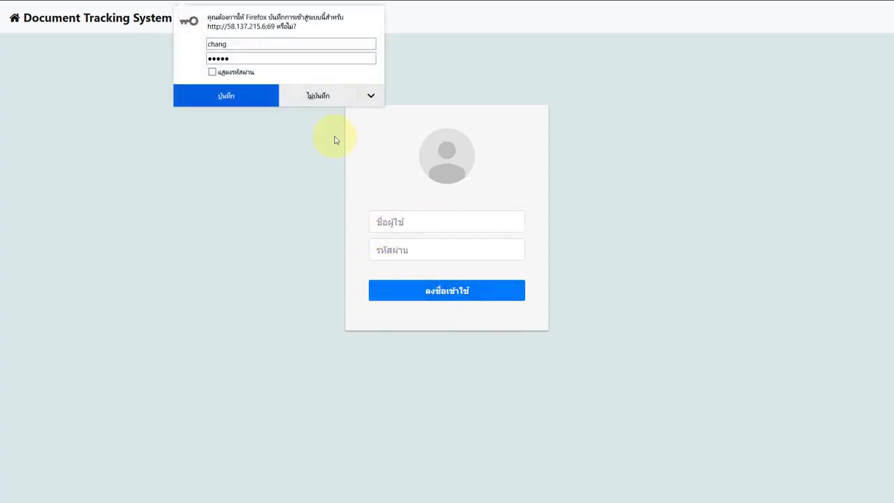
pyautogui.click(320, 96)
# Log in as 'chang' with its password, decline saving it, and toggle the pending-receive list
pyautogui.click(381, 221)
pyautogui.write('cha')
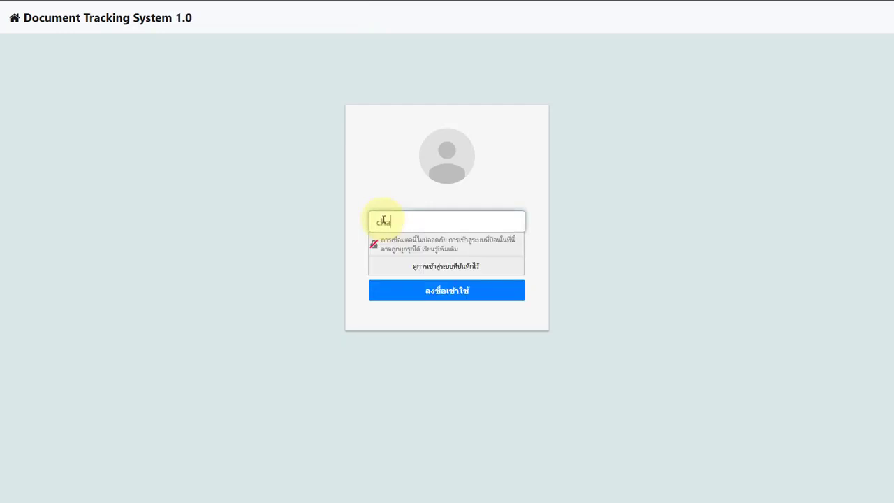
pyautogui.write('ng')
pyautogui.press('Tab')
pyautogui.write('1')
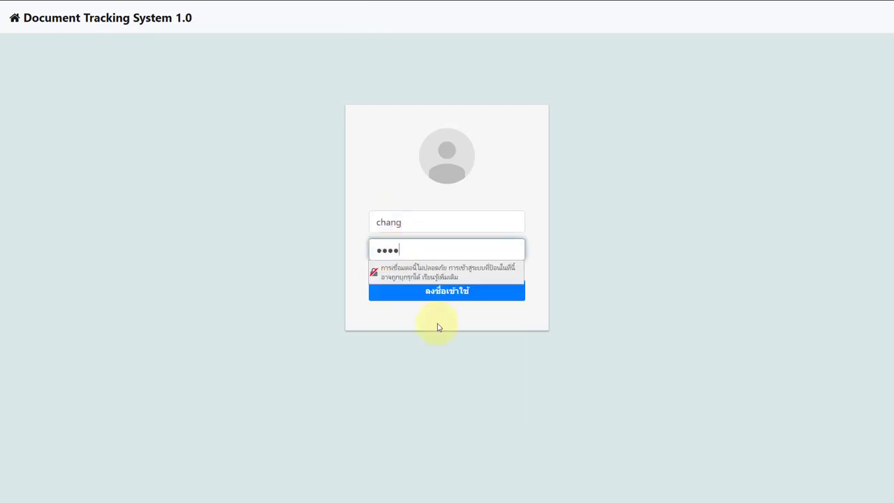
pyautogui.click(422, 295)
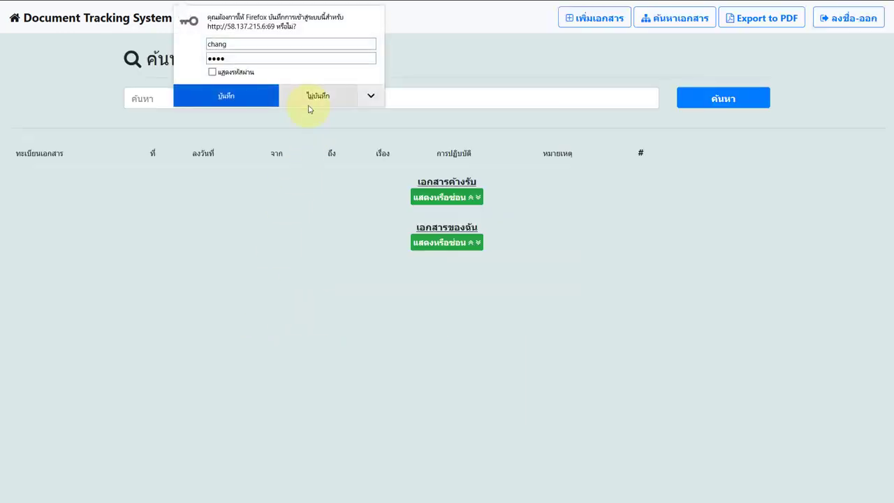
pyautogui.click(311, 99)
pyautogui.click(443, 198)
pyautogui.click(442, 197)
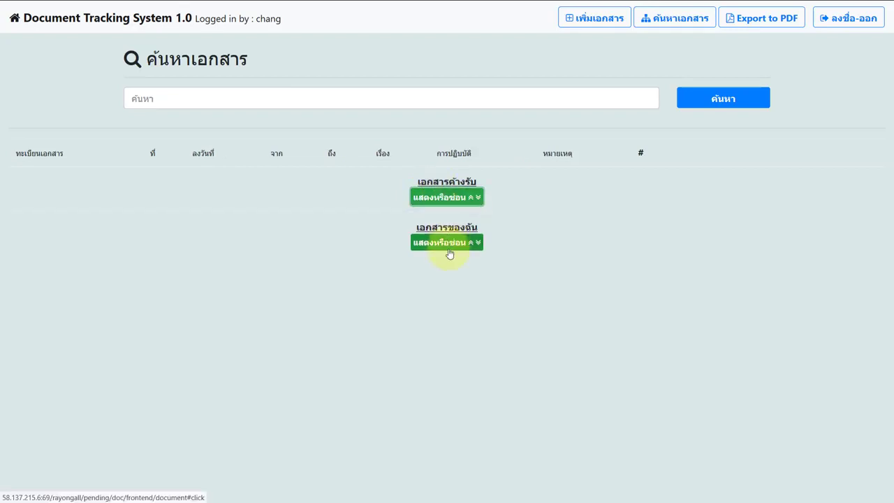
# Show the pending list and receive document 22-01-63 by confirming รับ
pyautogui.click(449, 250)
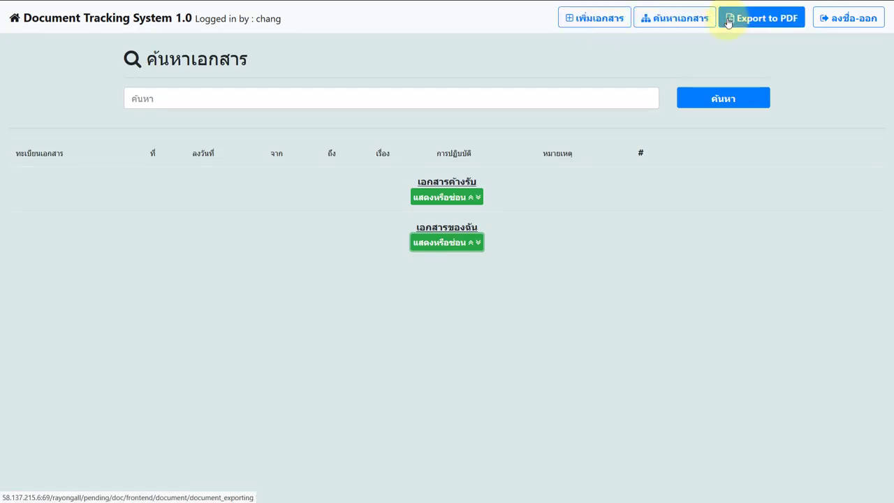
pyautogui.moveTo(790, 6)
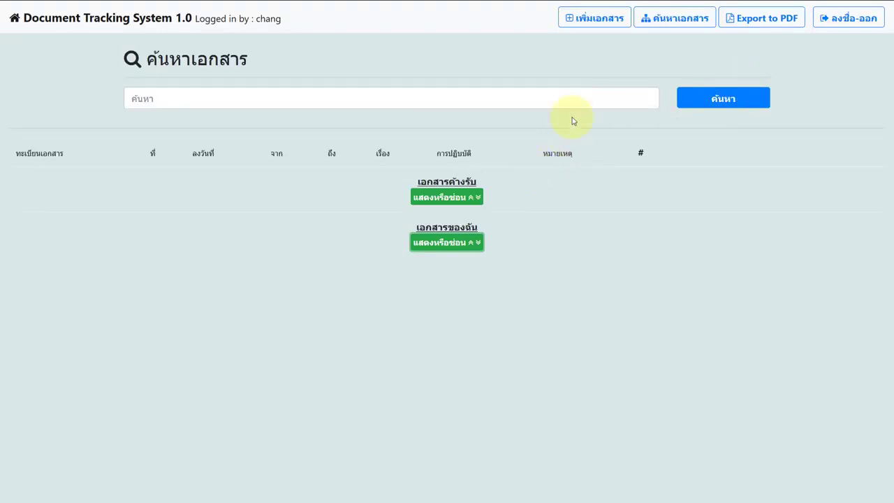
pyautogui.click(474, 196)
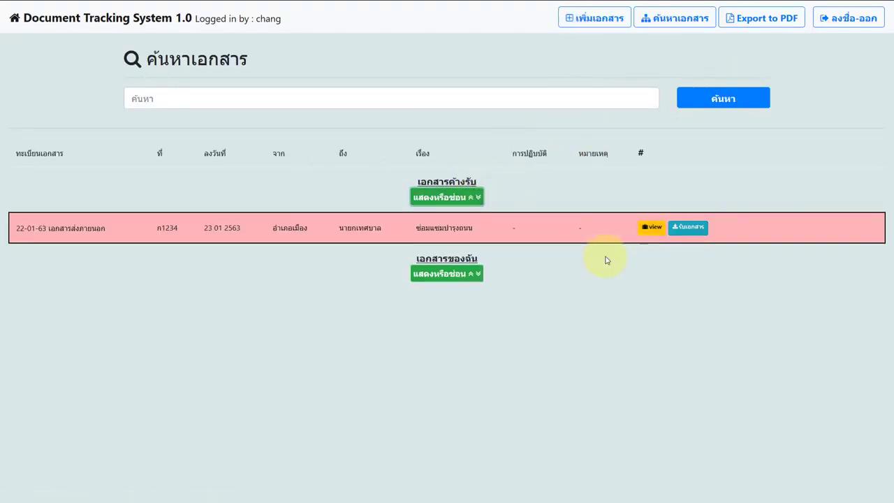
pyautogui.moveTo(413, 228); pyautogui.dragTo(472, 237)
pyautogui.click(431, 228)
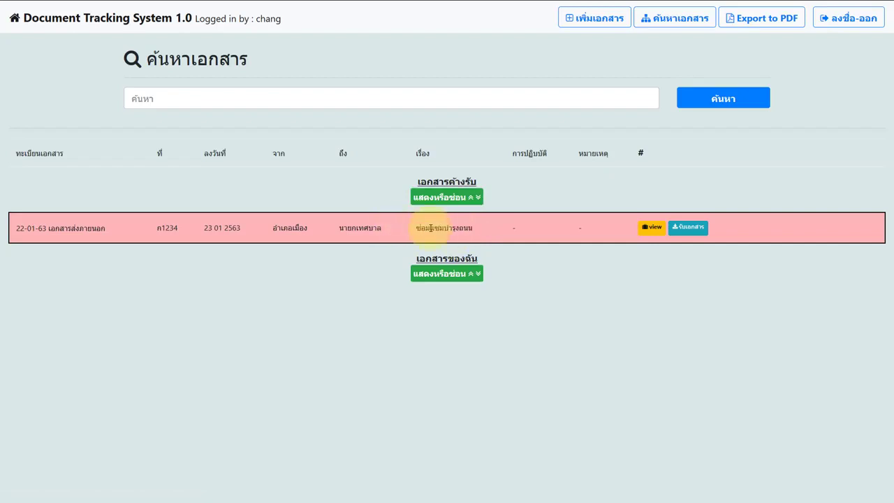
pyautogui.click(689, 229)
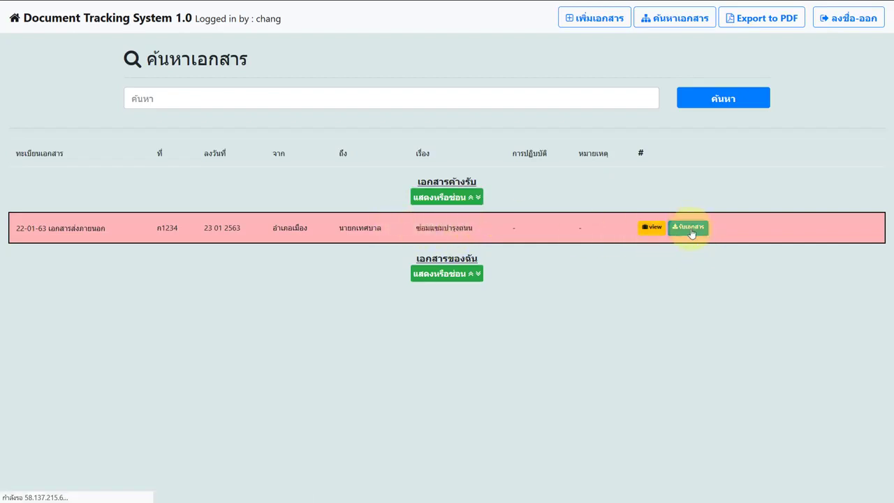
pyautogui.click(404, 189)
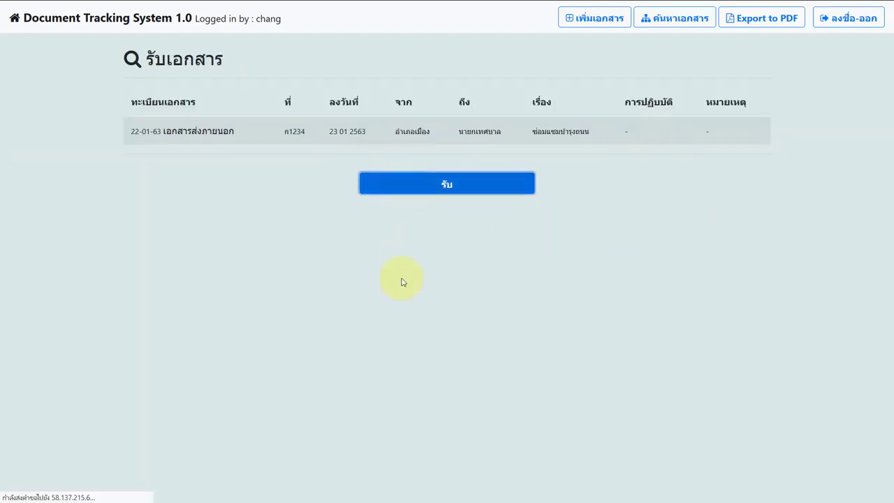
pyautogui.click(447, 201)
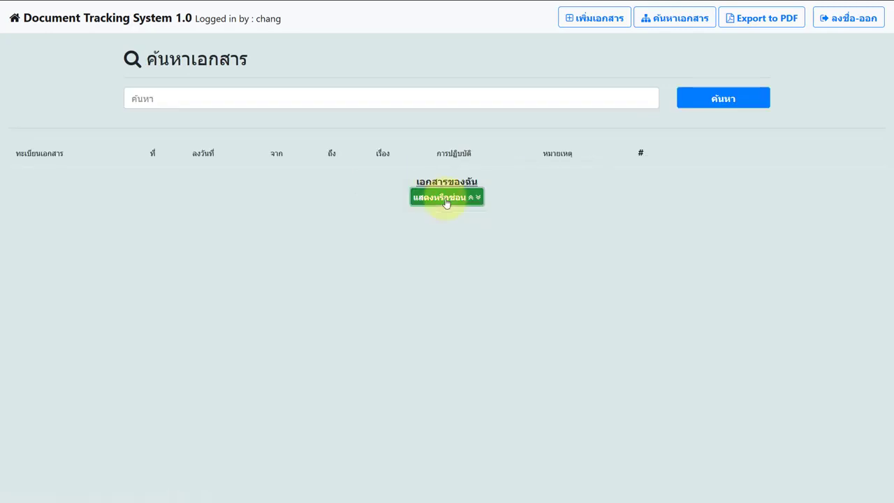
# Expand My Documents, view the route history of 22-01-63, then close it
pyautogui.click(446, 200)
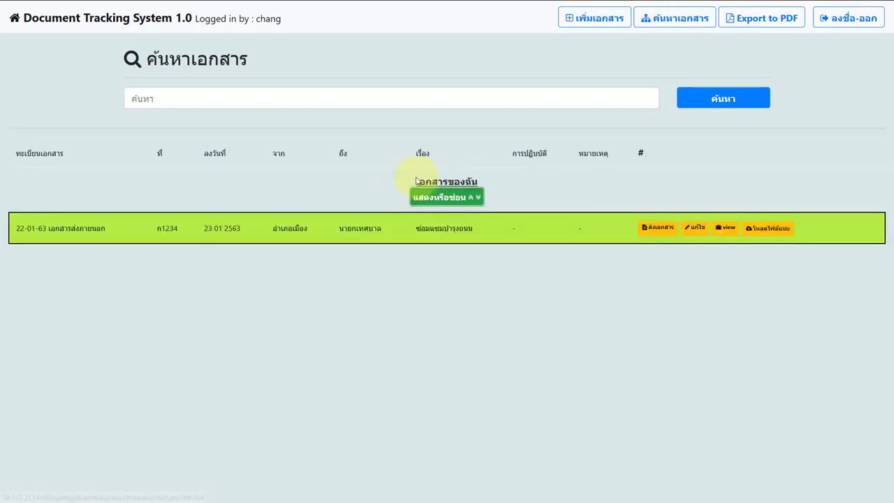
pyautogui.moveTo(416, 181); pyautogui.dragTo(486, 185)
pyautogui.click(468, 249)
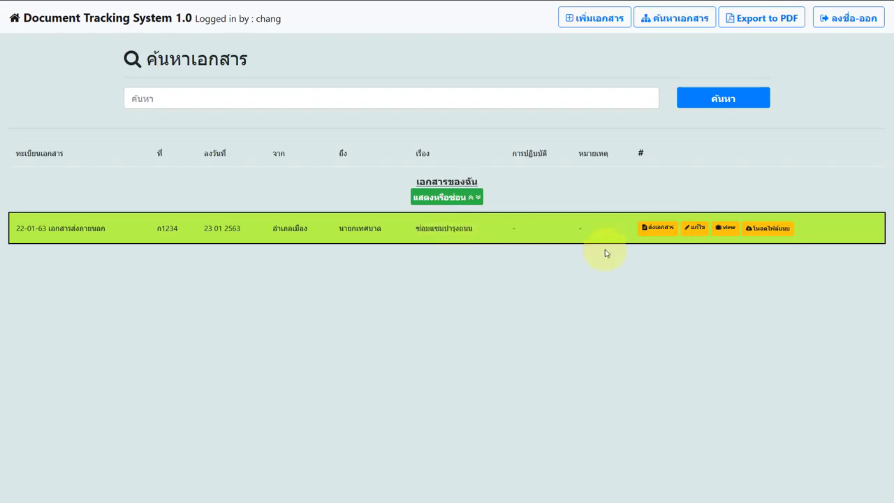
pyautogui.click(726, 230)
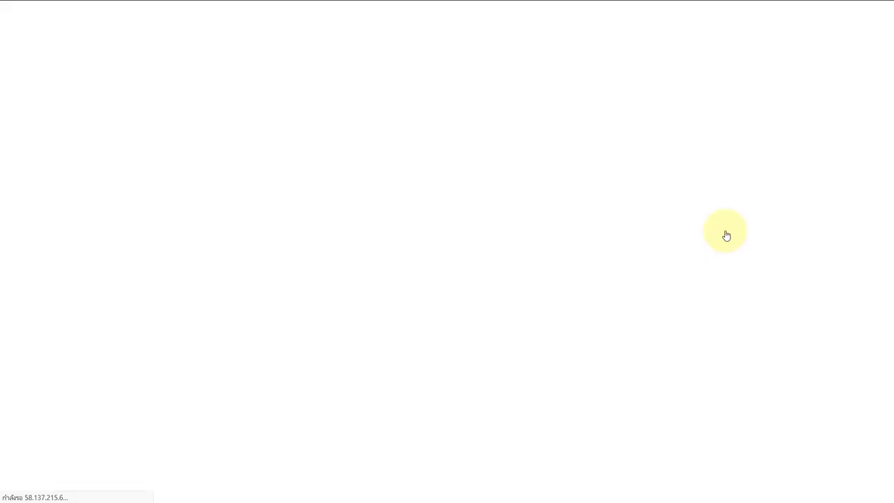
pyautogui.moveTo(409, 152); pyautogui.dragTo(479, 158)
pyautogui.click(560, 180)
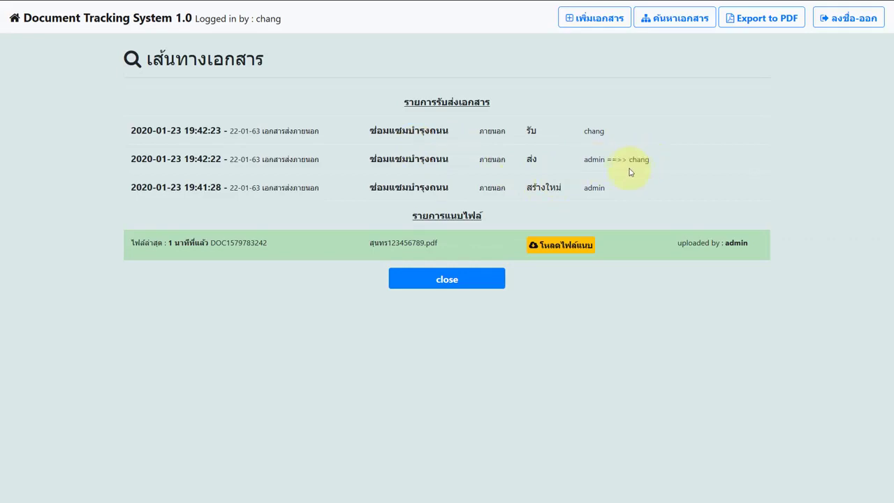
pyautogui.moveTo(583, 188); pyautogui.dragTo(652, 166)
pyautogui.moveTo(588, 130); pyautogui.dragTo(618, 137)
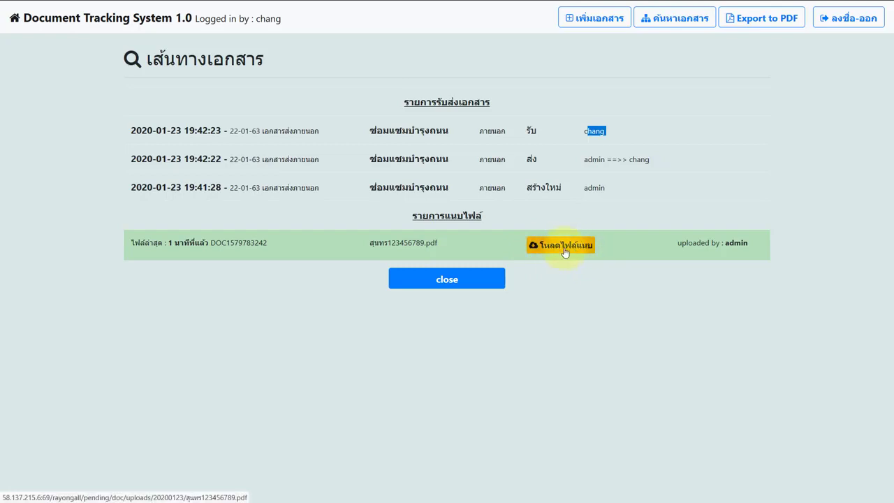
pyautogui.click(492, 275)
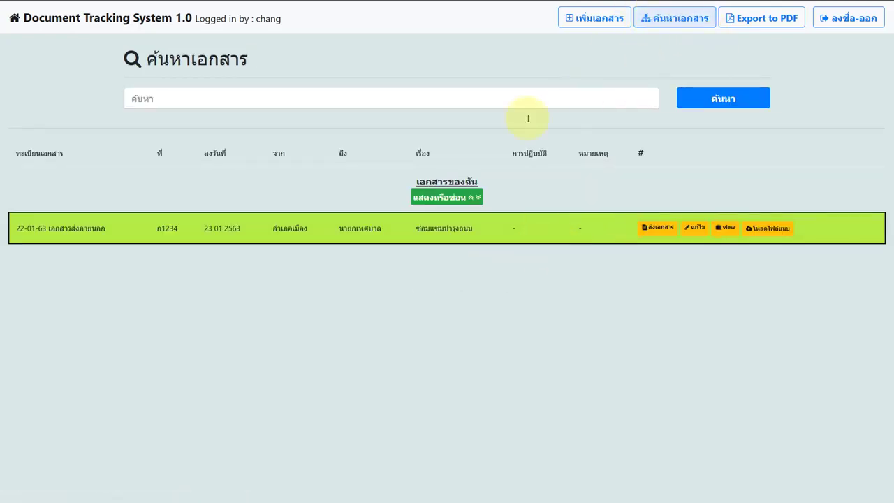
# Search documents for ซ่อม, inspect the 22-01-63 result, and sign out
pyautogui.click(425, 103)
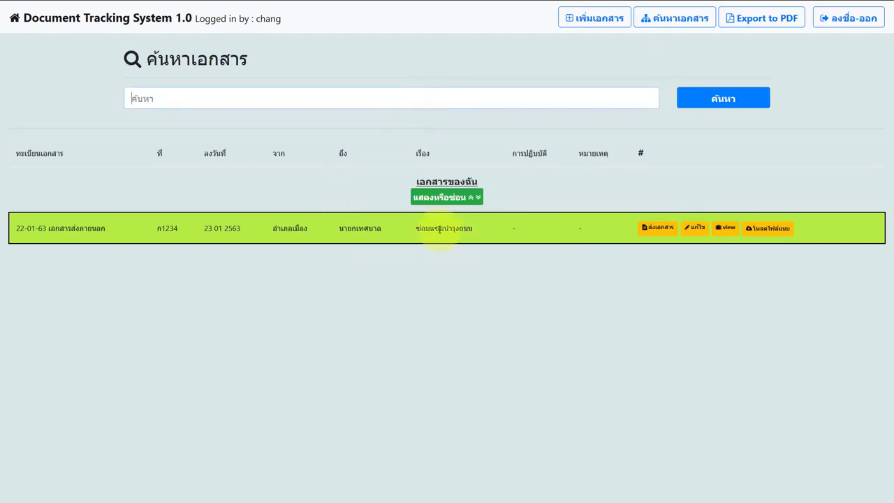
pyautogui.write('ซ่อม')
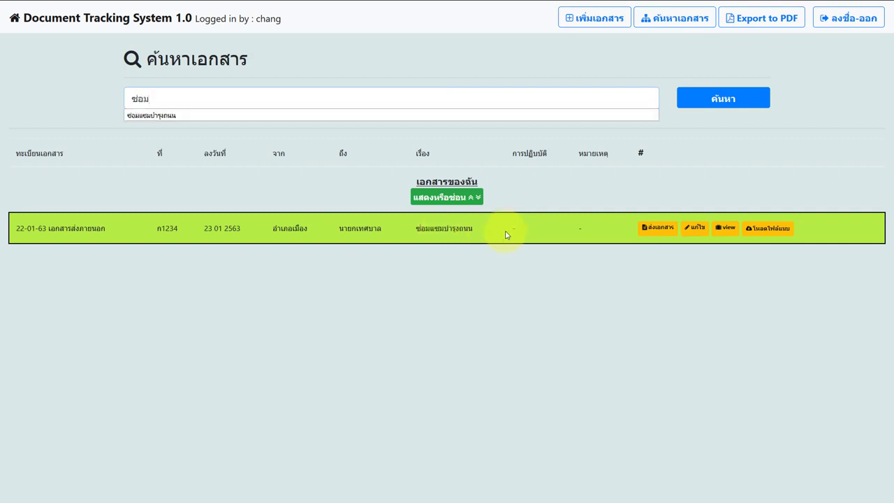
pyautogui.click(692, 99)
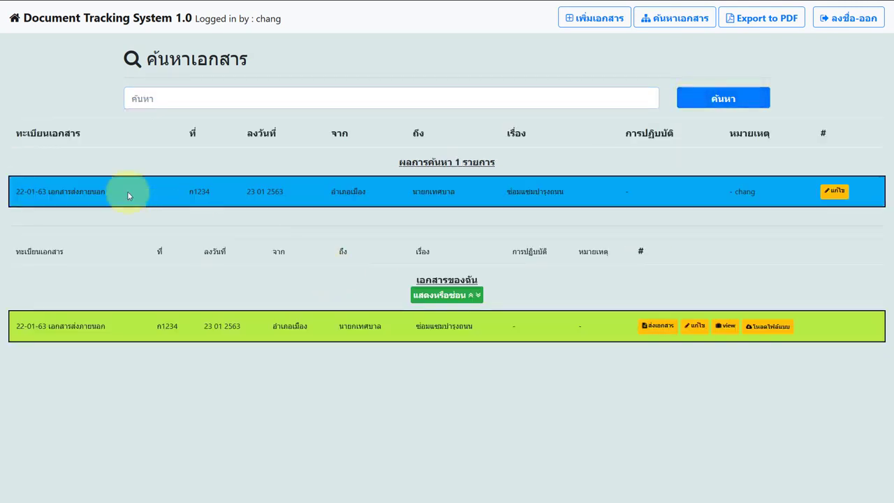
pyautogui.moveTo(62, 197); pyautogui.dragTo(105, 193)
pyautogui.moveTo(506, 195); pyautogui.dragTo(582, 193)
pyautogui.doubleClick(745, 191)
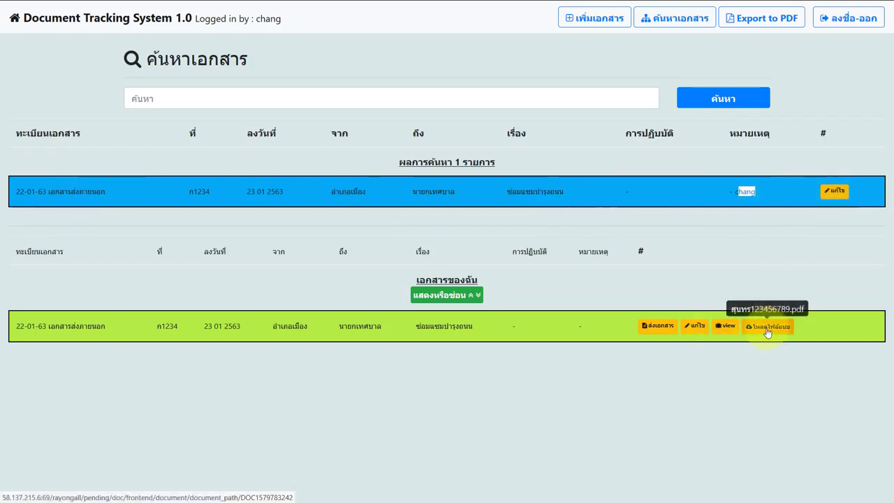
pyautogui.click(827, 18)
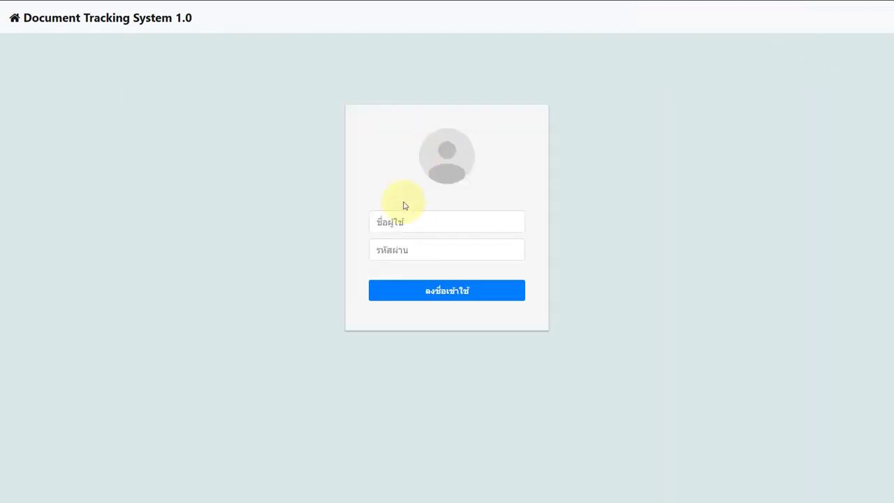
# Sign in with the saved administrator login and check its document list
pyautogui.click(399, 221)
pyautogui.click(415, 269)
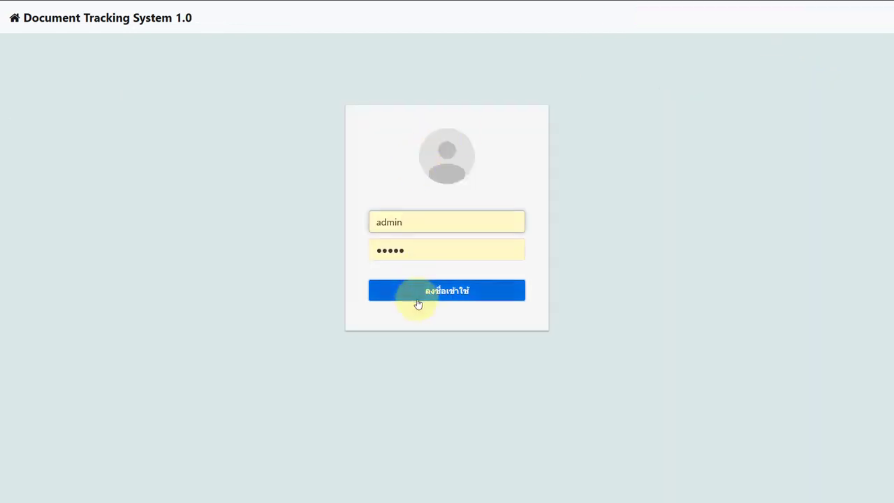
pyautogui.click(418, 300)
pyautogui.click(447, 201)
pyautogui.click(446, 206)
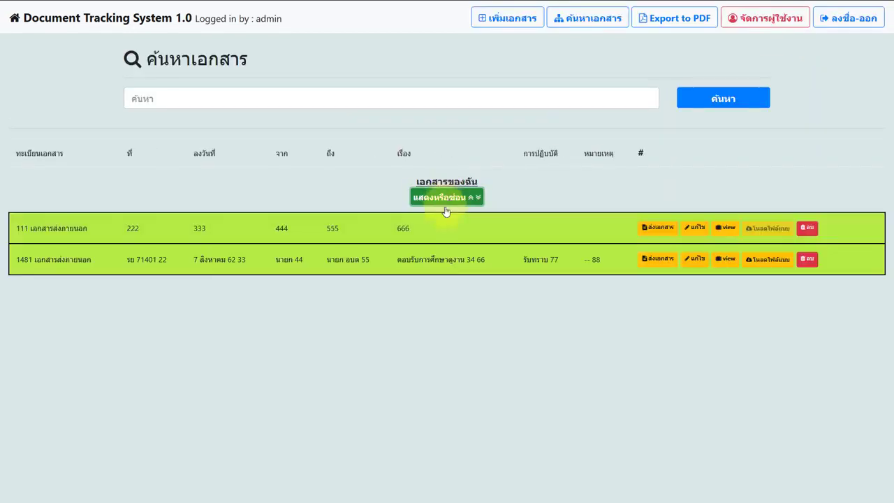
# Sign out and log in as the receiving user, declining to save the password
pyautogui.click(829, 22)
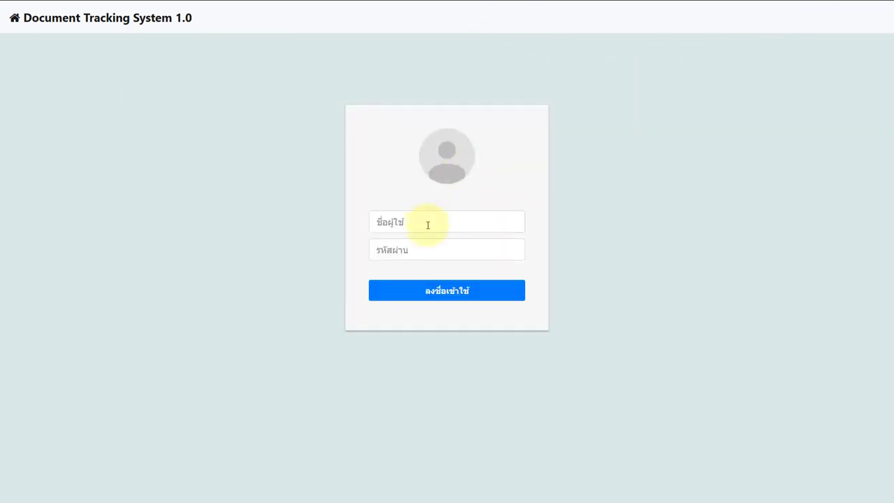
pyautogui.click(427, 226)
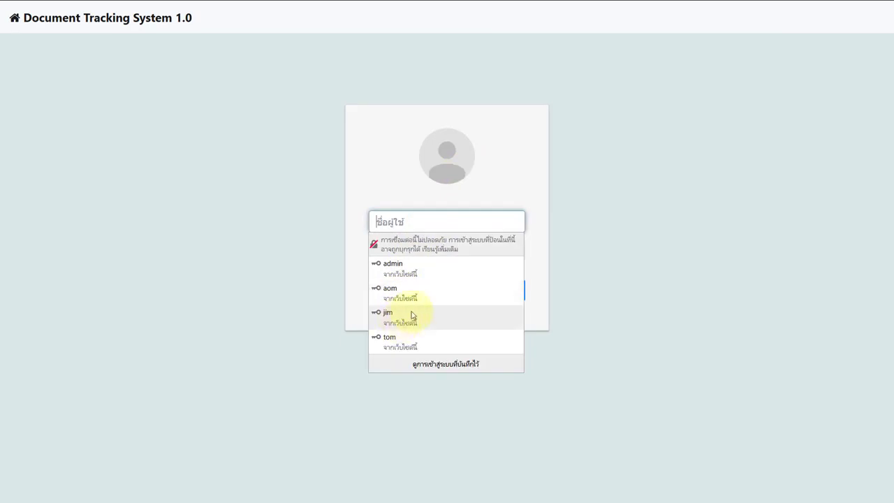
pyautogui.write('แฟ')
pyautogui.hotkey('ctrl', 'a')
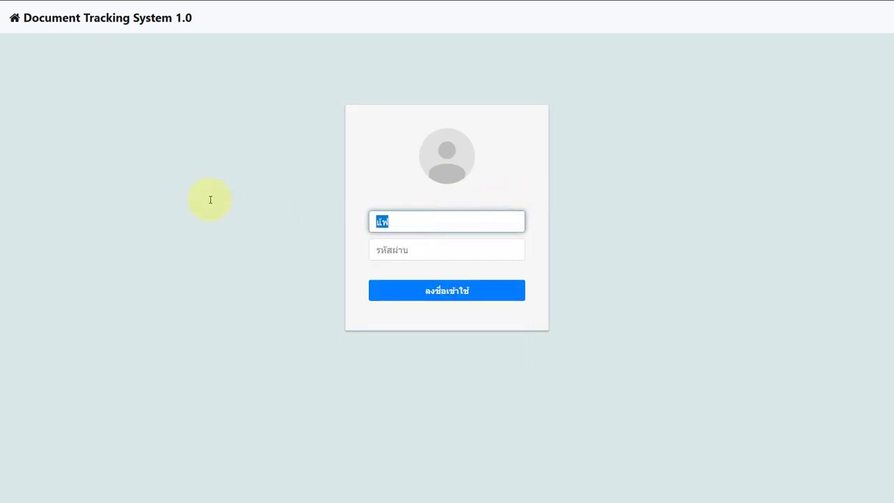
pyautogui.write('chang')
pyautogui.press('Tab')
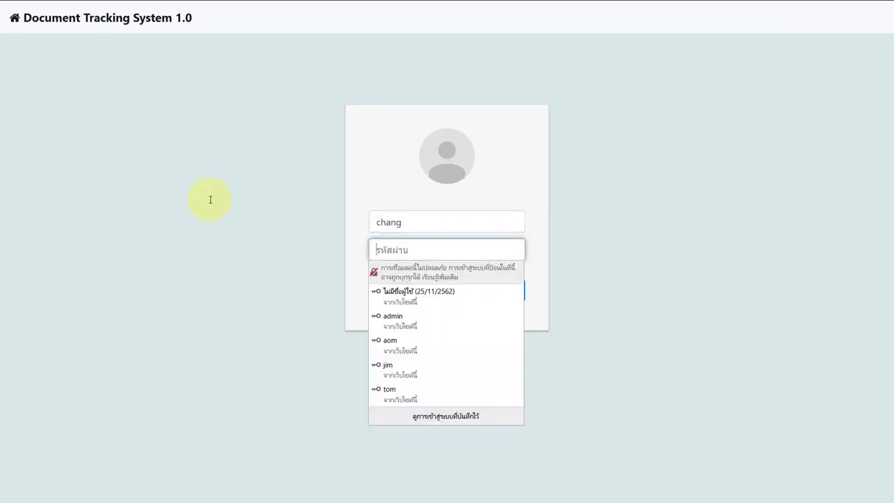
pyautogui.write('12')
pyautogui.click(388, 294)
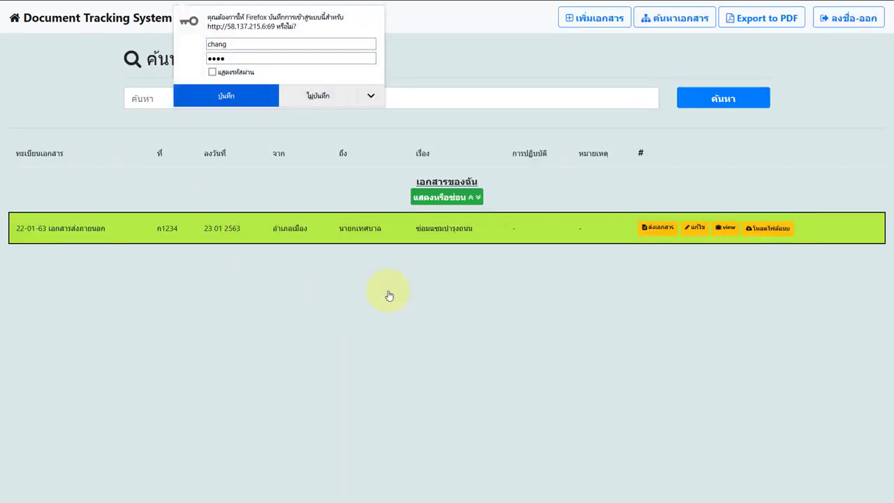
pyautogui.click(314, 107)
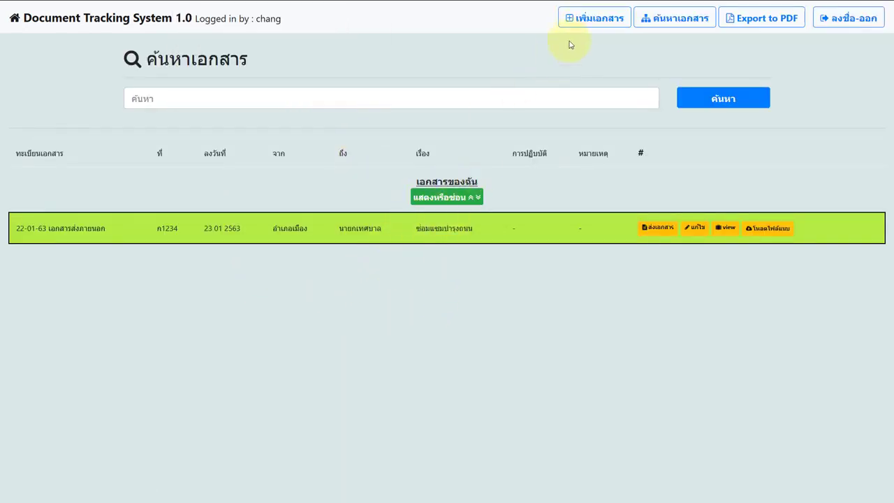
pyautogui.click(579, 21)
# Enter registration number 2265489 and set the type to เอกสารส่ง and เอกสาภายใน
pyautogui.click(212, 109)
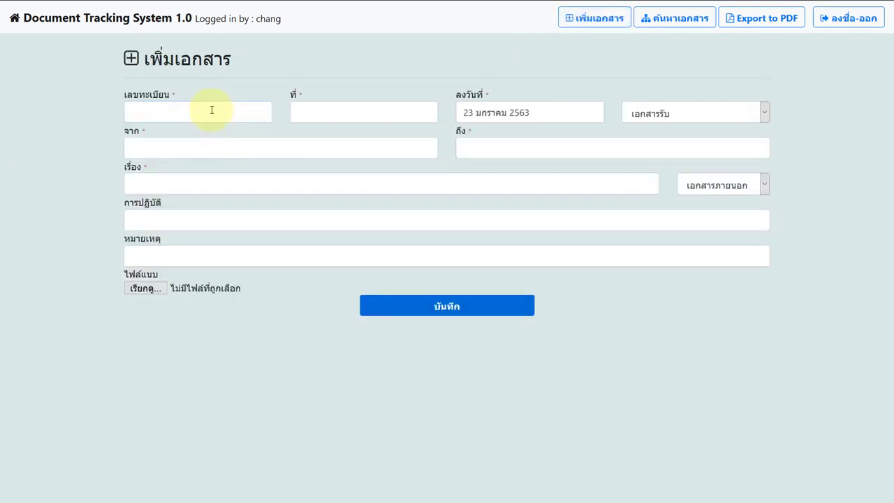
pyautogui.write('226-5489')
pyautogui.press('Tab')
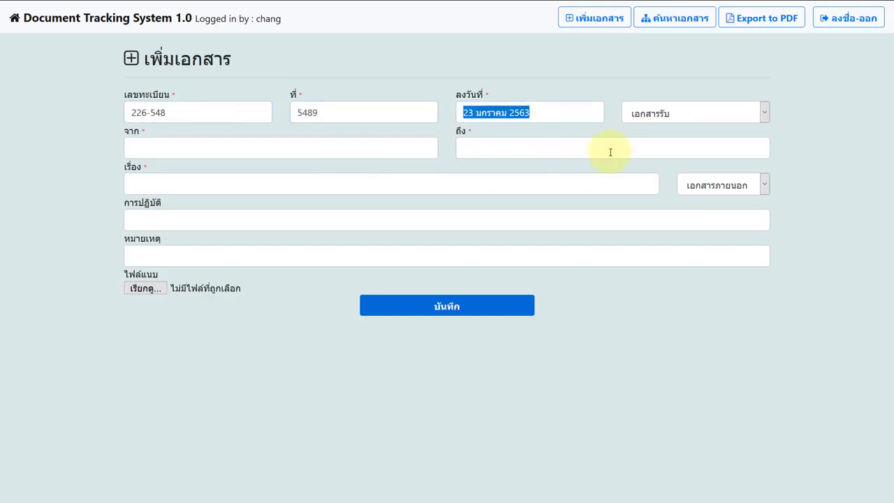
pyautogui.click(633, 116)
pyautogui.click(641, 151)
pyautogui.click(702, 183)
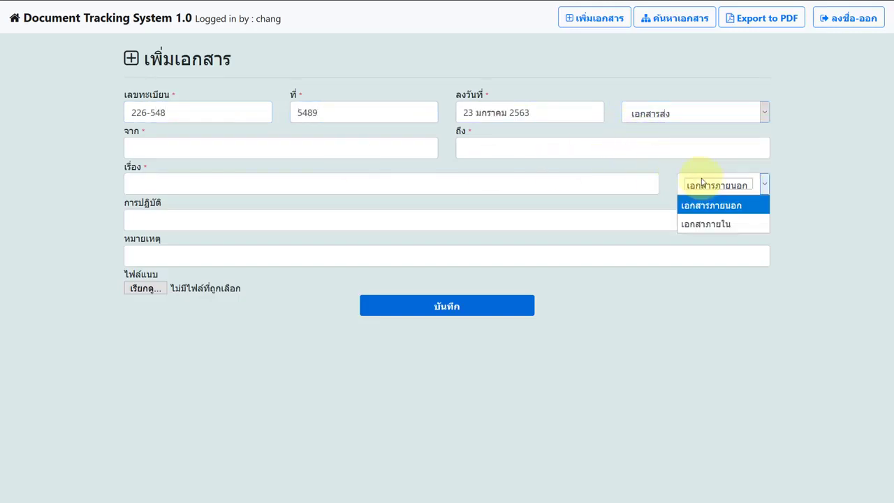
pyautogui.click(701, 224)
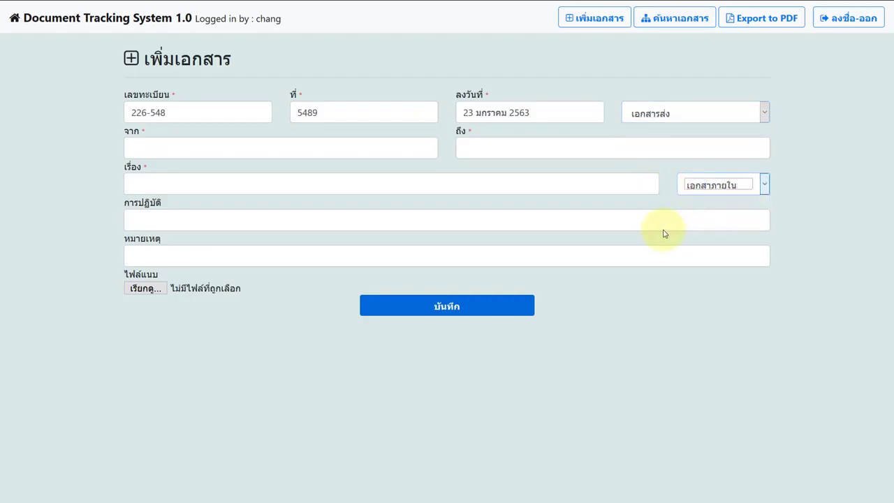
# Route it from แผนกกองช่าง to แผนกพัสดุ, attach สรุปยอดรับสมัคร (22 ม.ค.63).pdf, and save
pyautogui.click(312, 147)
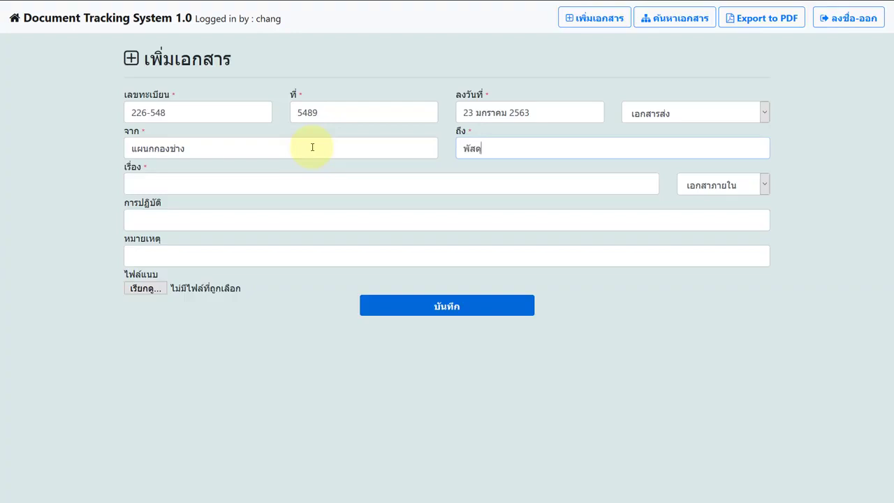
pyautogui.click(465, 141)
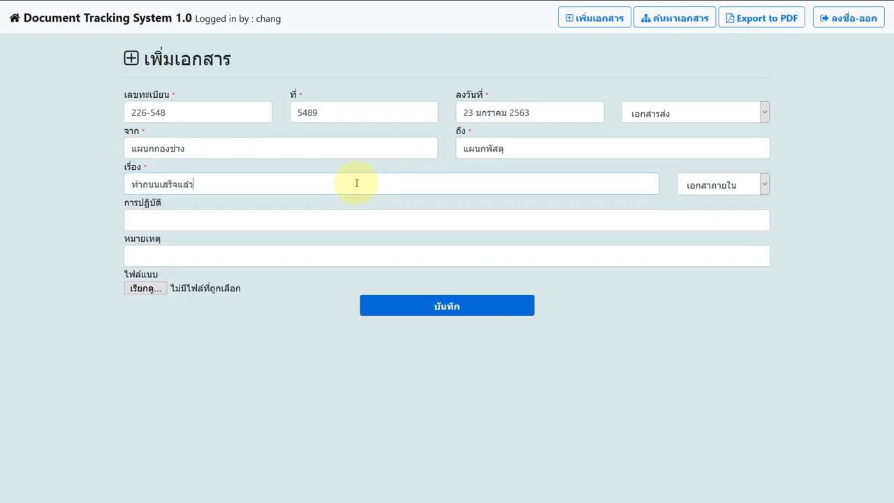
pyautogui.click(279, 259)
pyautogui.click(165, 289)
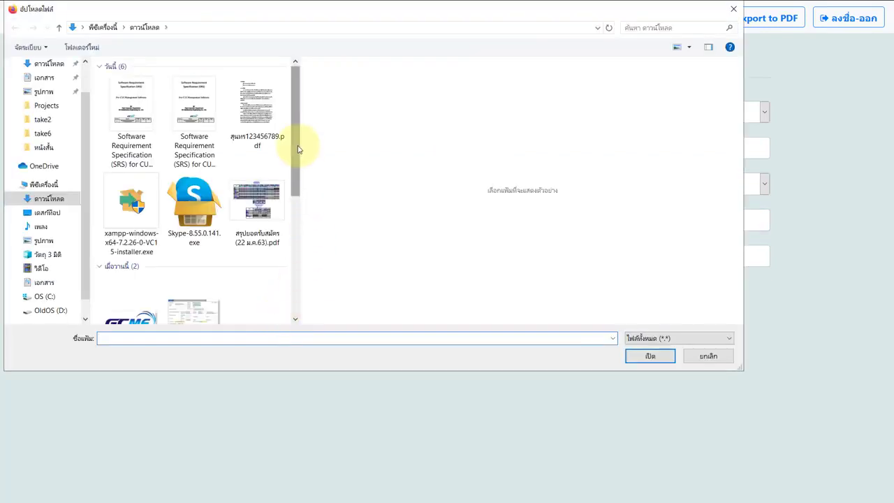
pyautogui.click(257, 203)
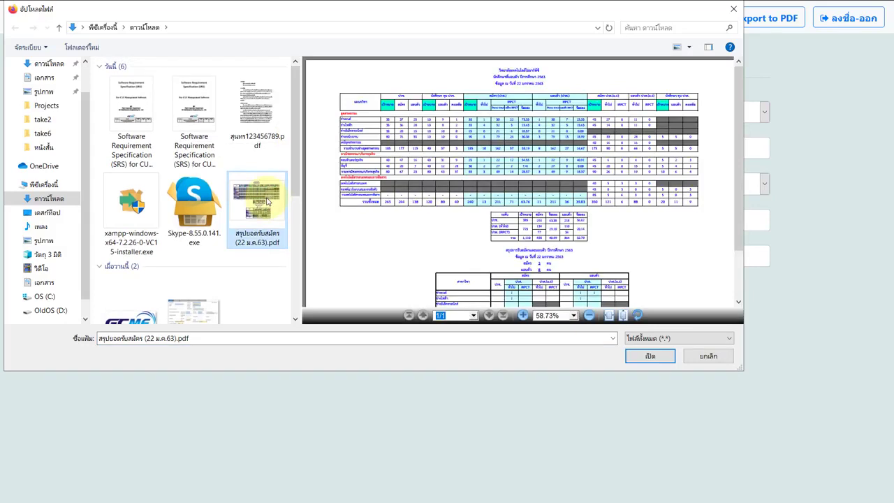
pyautogui.doubleClick(266, 202)
pyautogui.click(387, 307)
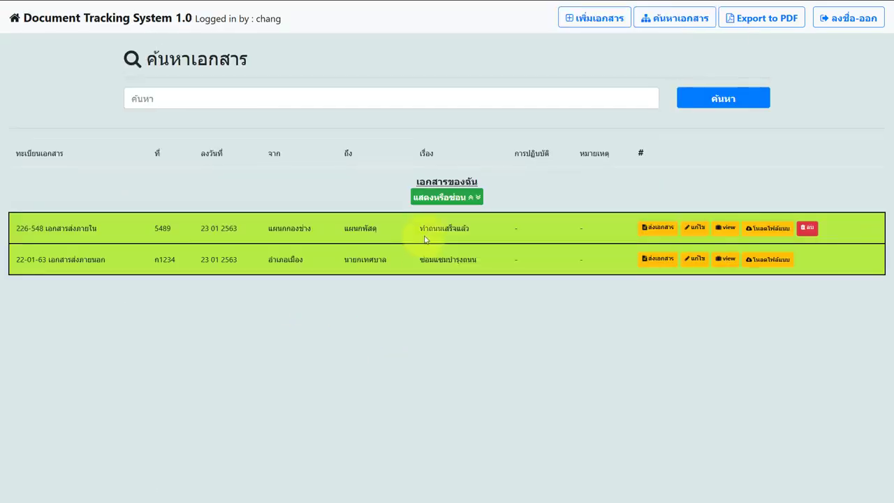
pyautogui.click(429, 199)
pyautogui.click(430, 199)
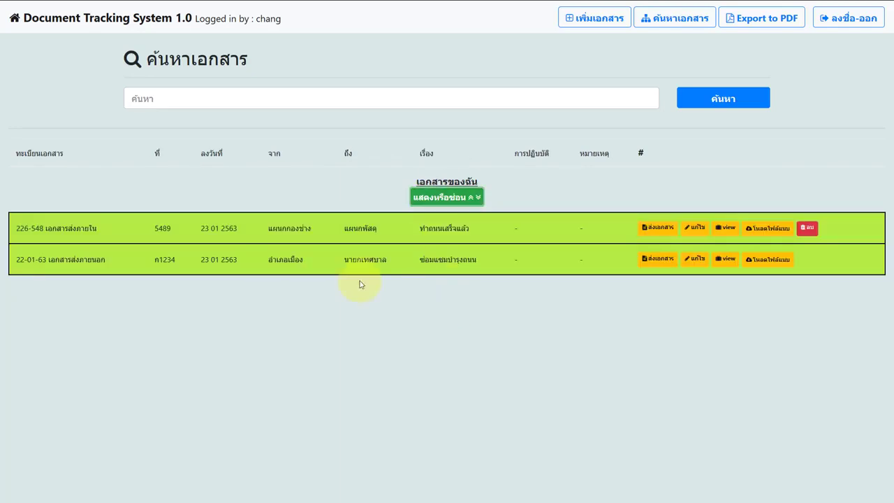
pyautogui.moveTo(244, 240); pyautogui.dragTo(447, 241)
pyautogui.click(393, 239)
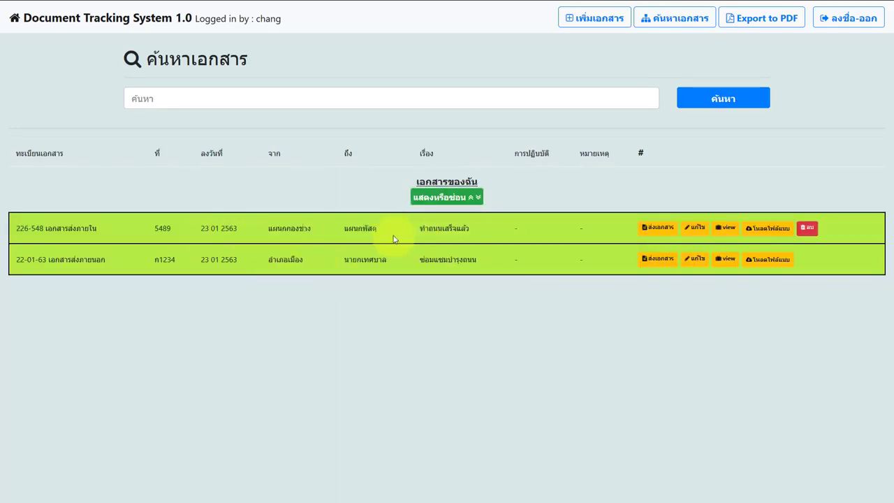
pyautogui.moveTo(244, 222); pyautogui.dragTo(425, 230)
pyautogui.click(403, 238)
pyautogui.moveTo(278, 230); pyautogui.dragTo(423, 234)
pyautogui.click(423, 233)
pyautogui.doubleClick(422, 234)
pyautogui.tripleClick(435, 233)
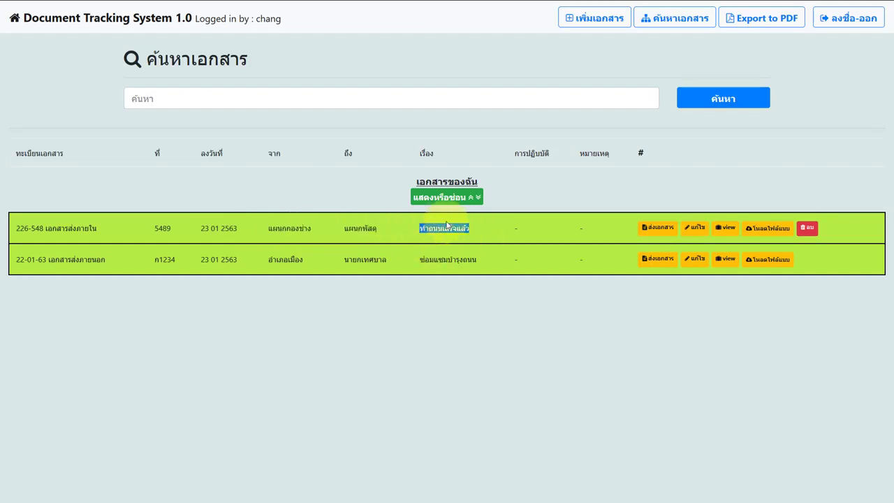
pyautogui.click(723, 229)
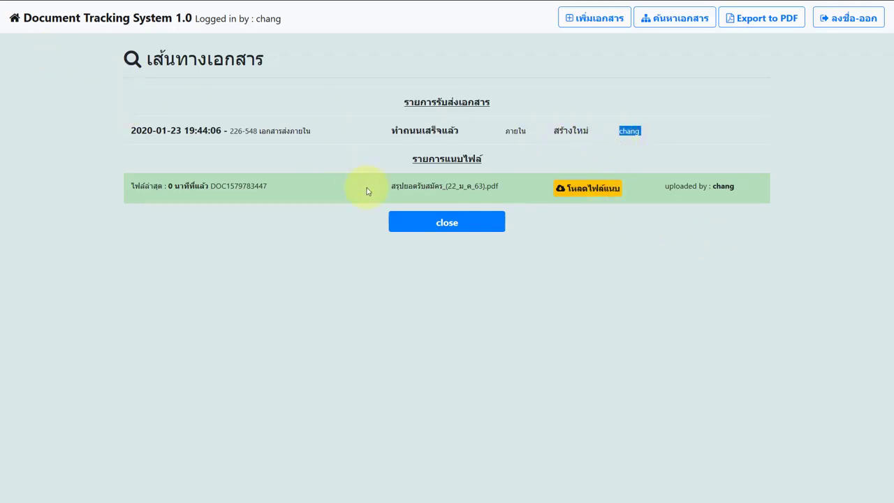
pyautogui.click(412, 222)
pyautogui.moveTo(531, 269); pyautogui.dragTo(392, 279)
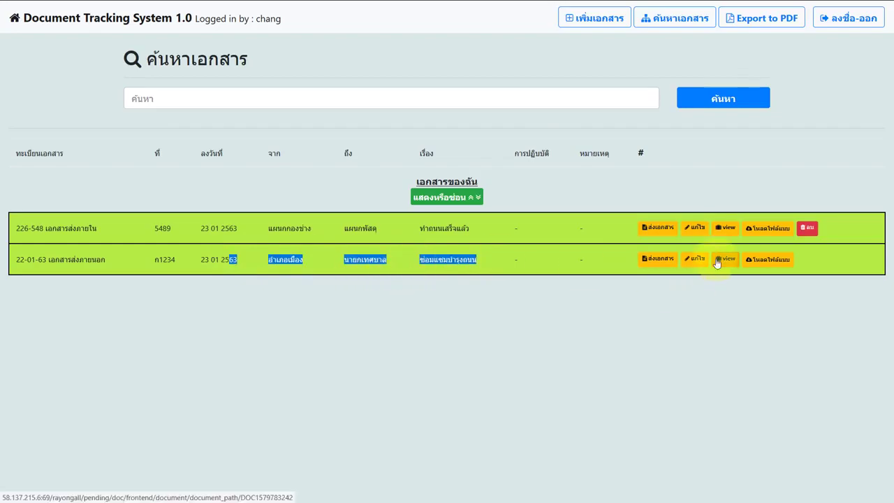
pyautogui.click(720, 260)
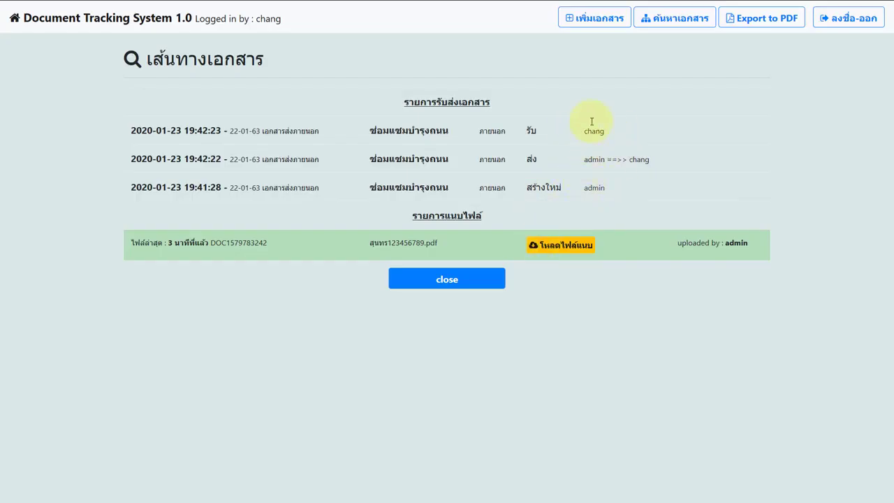
pyautogui.click(479, 280)
pyautogui.click(541, 241)
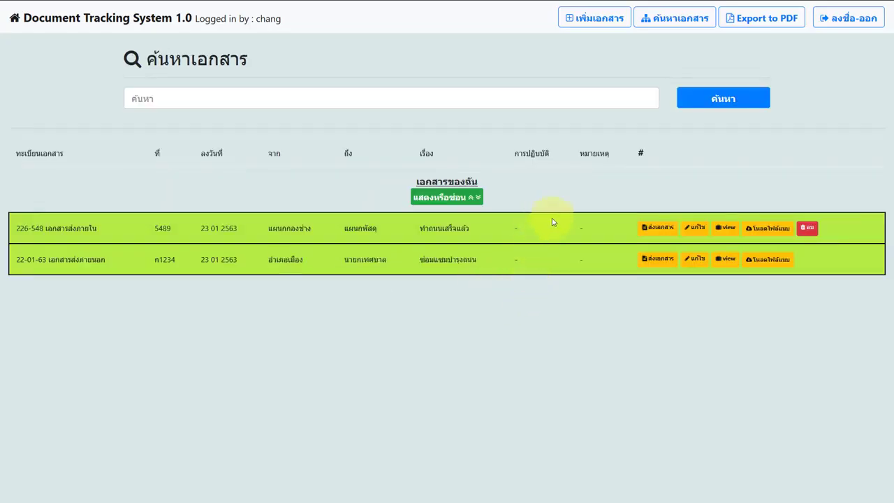
# Send document 226-548 to ### ส่งเข้าส่วนกลาง ### via the ส่งถึงผู้ใช้งาน recipient list
pyautogui.click(654, 228)
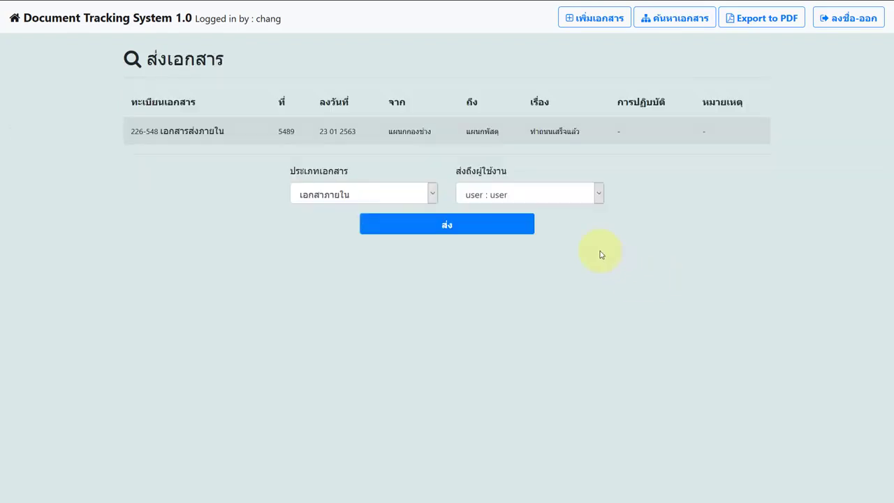
pyautogui.click(559, 194)
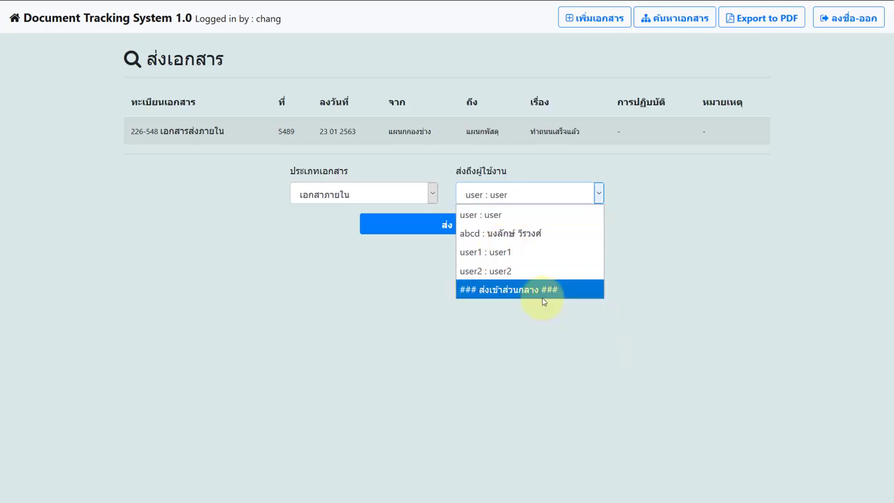
pyautogui.click(542, 295)
pyautogui.click(521, 198)
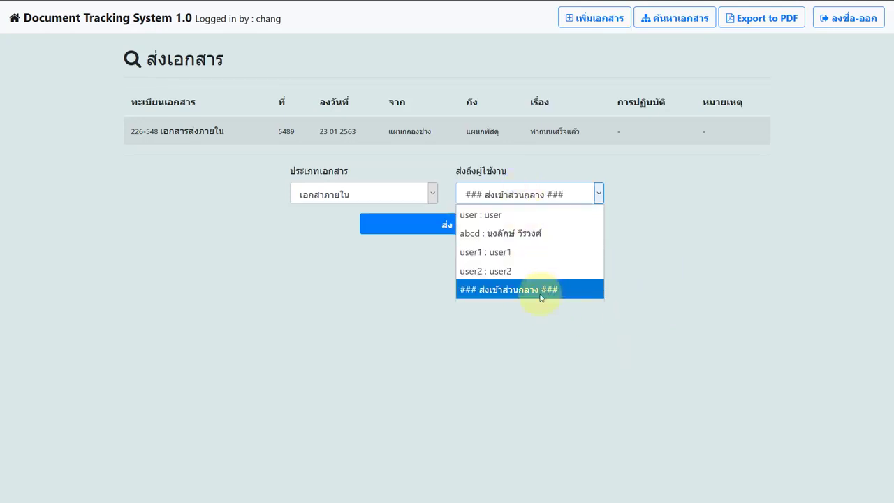
pyautogui.click(537, 296)
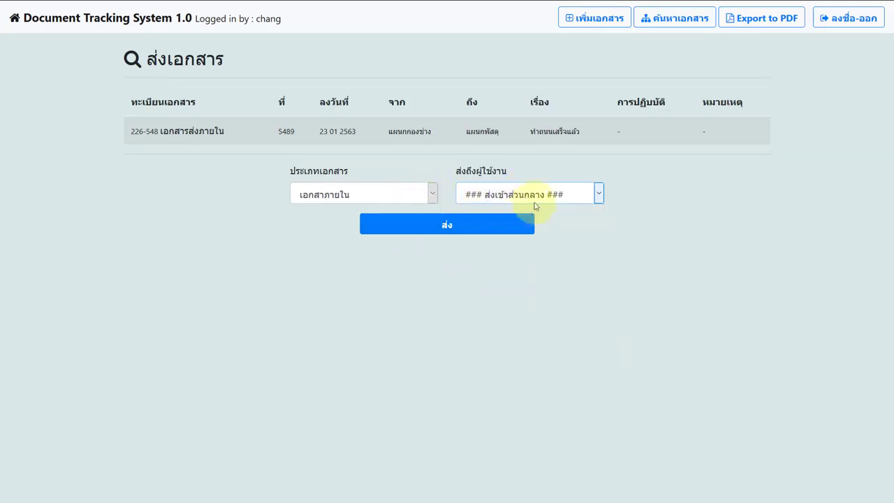
pyautogui.click(420, 225)
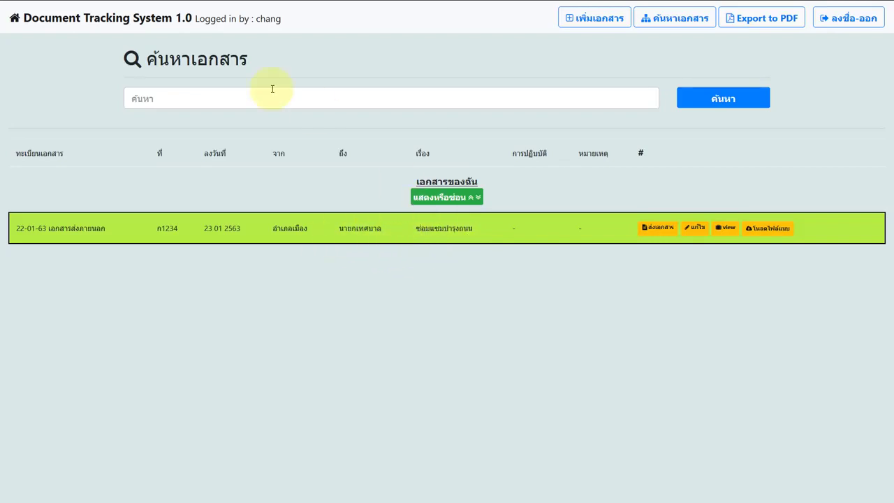
# Log out and sign back in with the saved administrator login
pyautogui.click(819, 22)
pyautogui.click(428, 220)
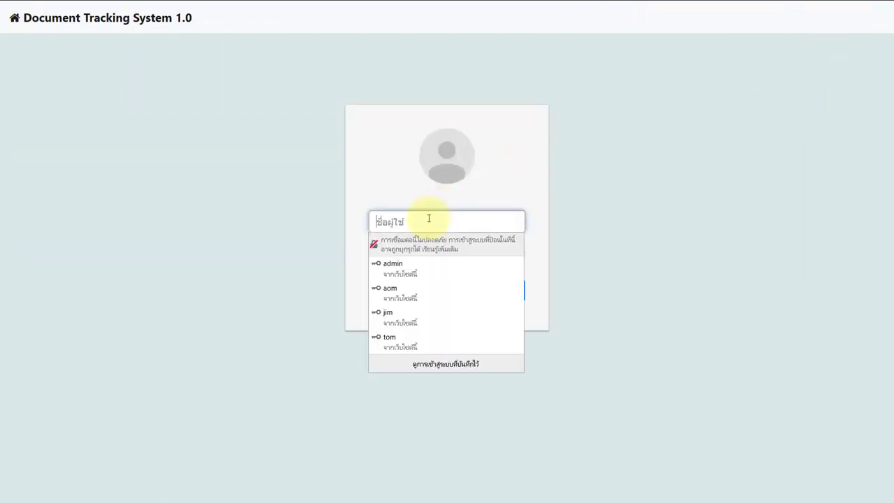
pyautogui.click(423, 264)
pyautogui.click(421, 285)
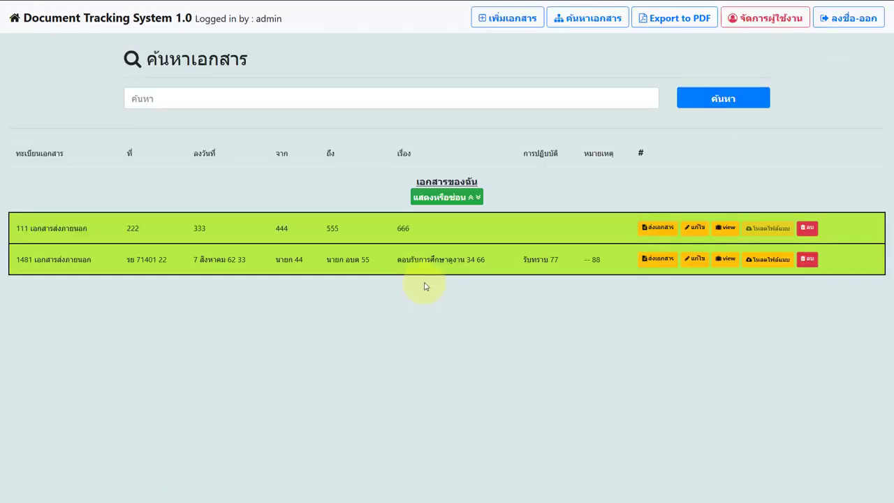
pyautogui.click(448, 198)
pyautogui.click(471, 198)
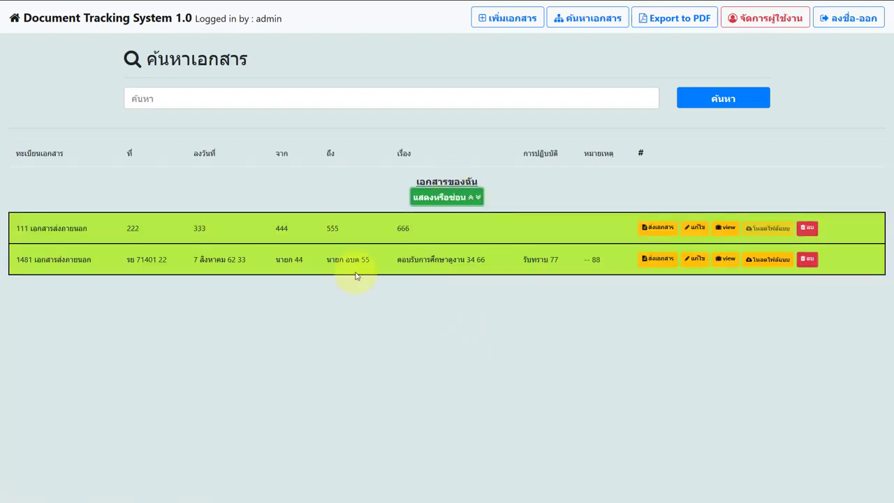
# Search the documents for ซ่อม
pyautogui.moveTo(409, 260); pyautogui.dragTo(468, 269)
pyautogui.click(490, 301)
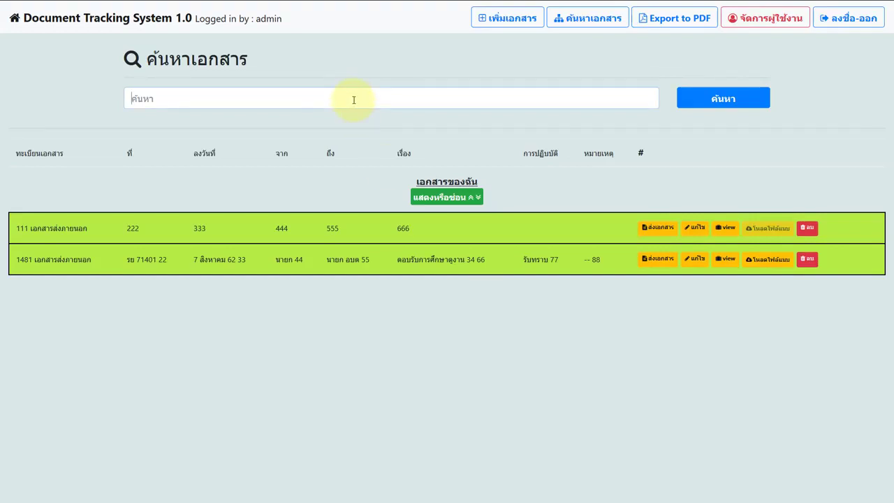
pyautogui.write('ซ่อม')
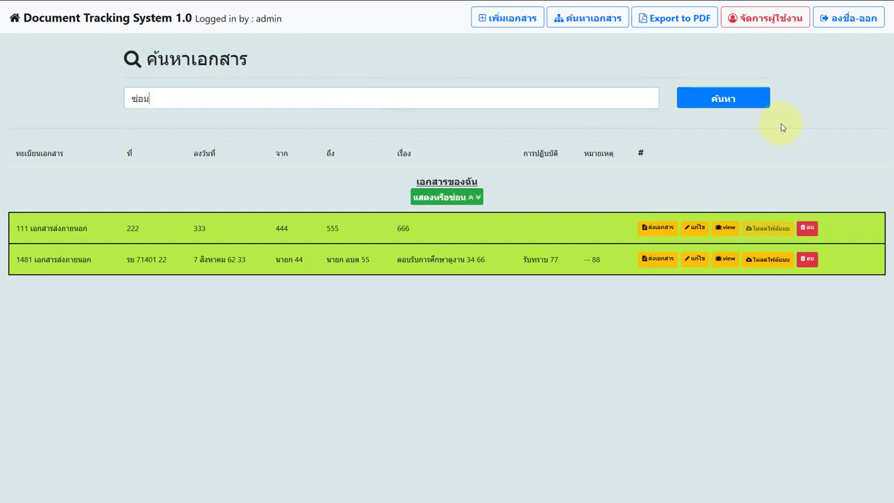
pyautogui.click(762, 97)
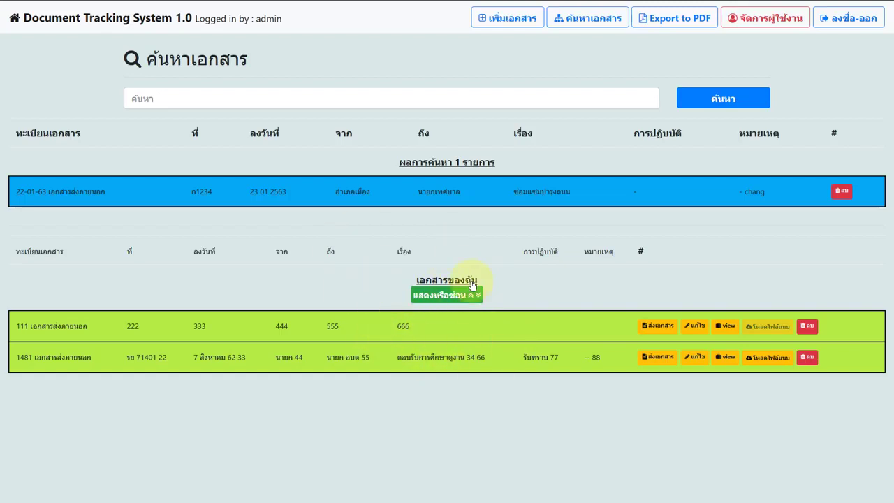
# Run a PDF export from the Export to PDF form with the default dates
pyautogui.click(757, 17)
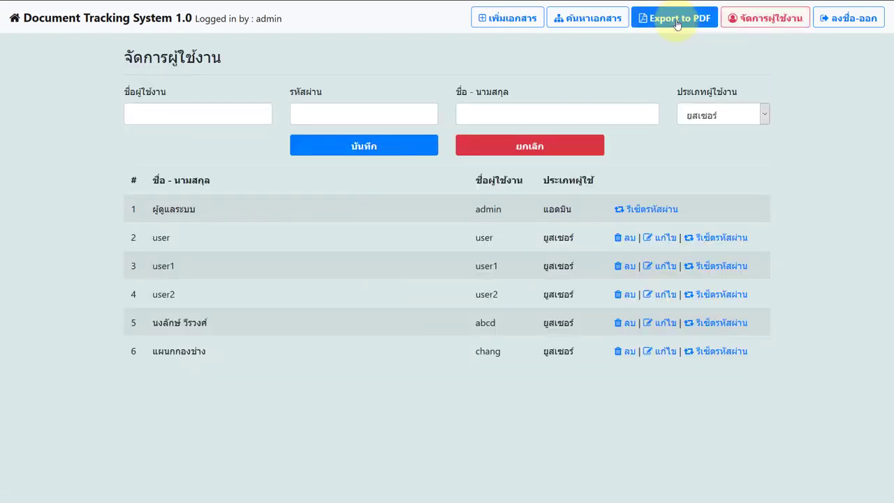
pyautogui.click(674, 19)
pyautogui.click(339, 115)
pyautogui.click(572, 118)
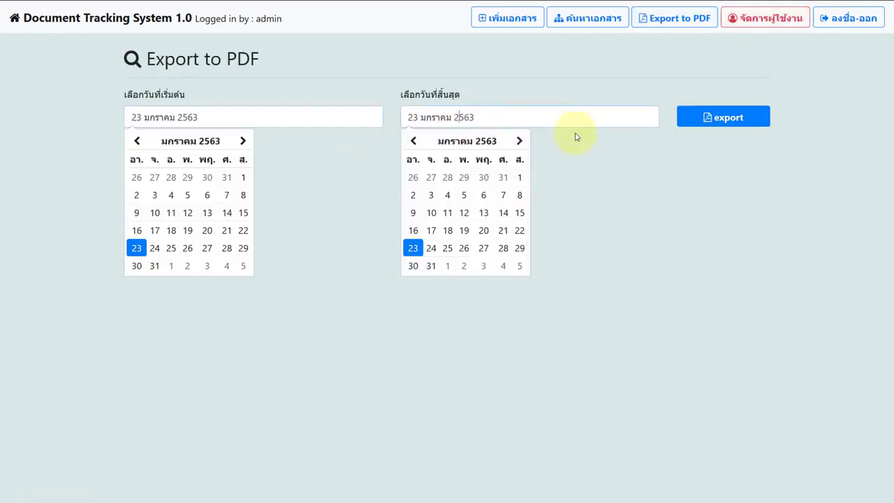
pyautogui.click(708, 116)
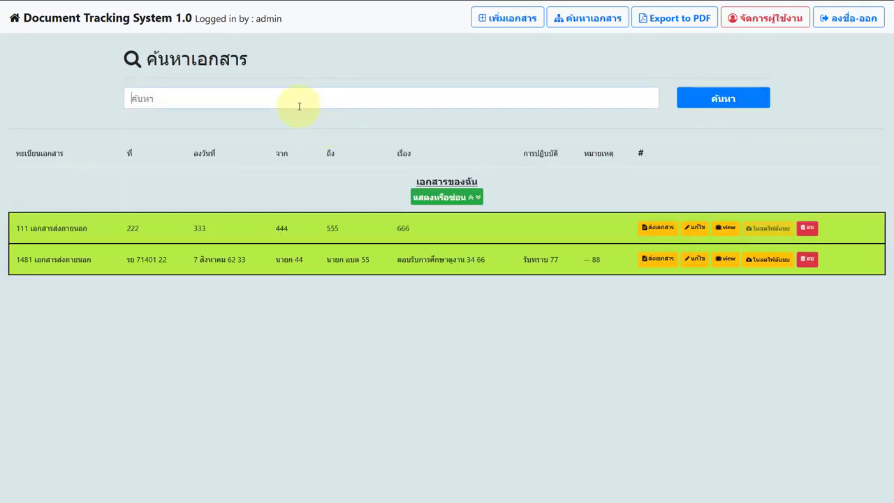
# Check the search suggestions and the my-documents list on the main page
pyautogui.click(248, 98)
pyautogui.click(435, 199)
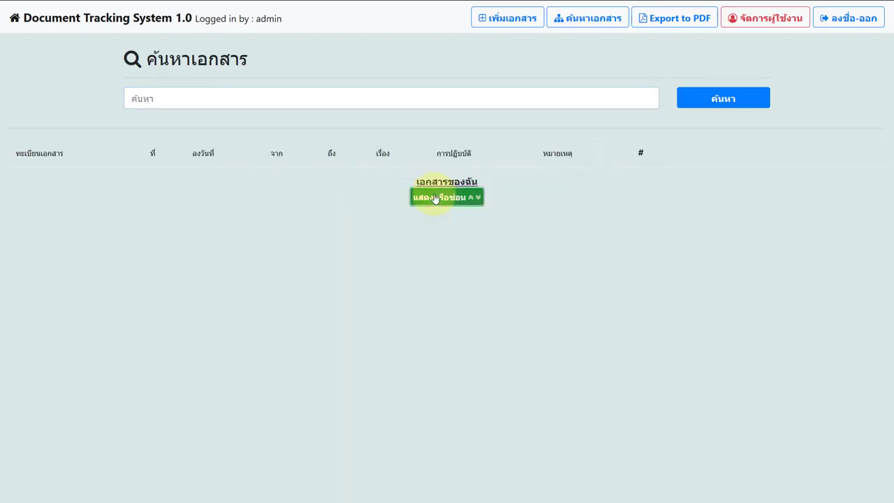
pyautogui.click(434, 198)
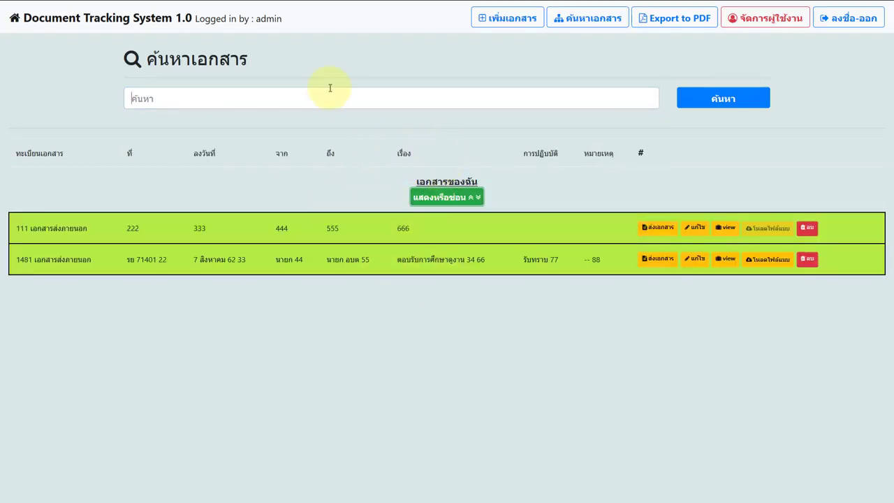
pyautogui.click(207, 90)
pyautogui.click(290, 147)
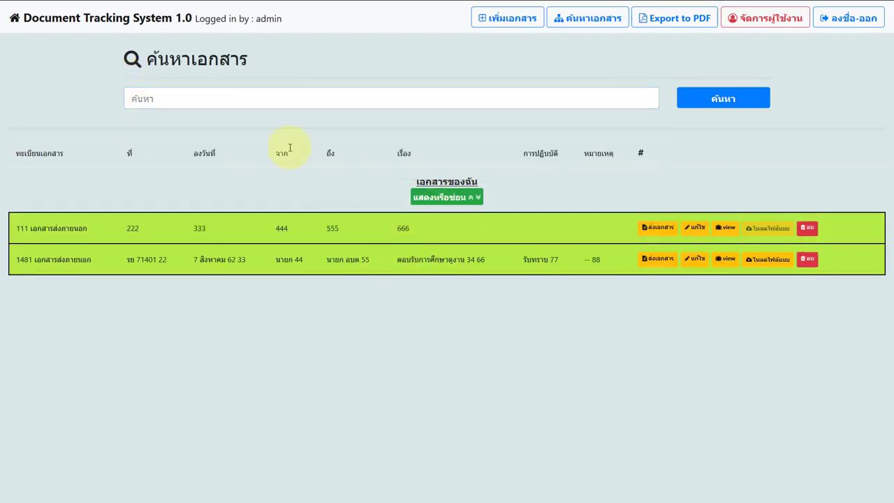
# Export a PDF report for 22 to 23 มกราคม 2563
pyautogui.click(692, 20)
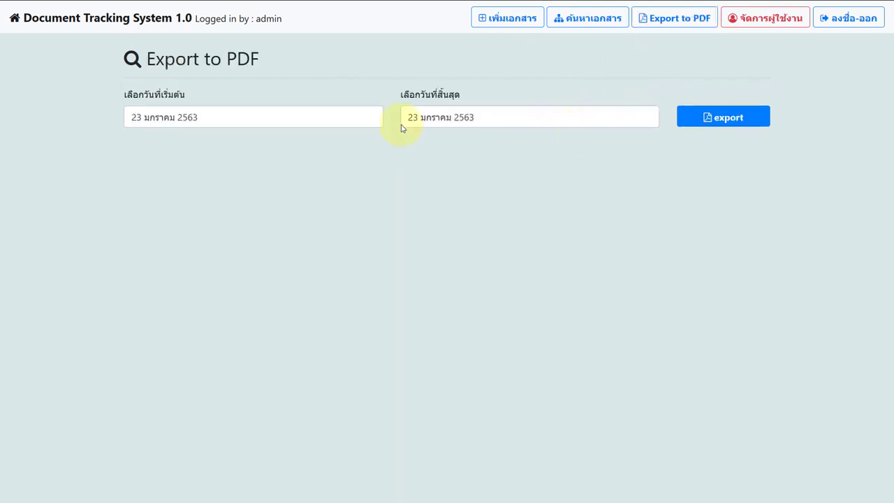
pyautogui.click(340, 119)
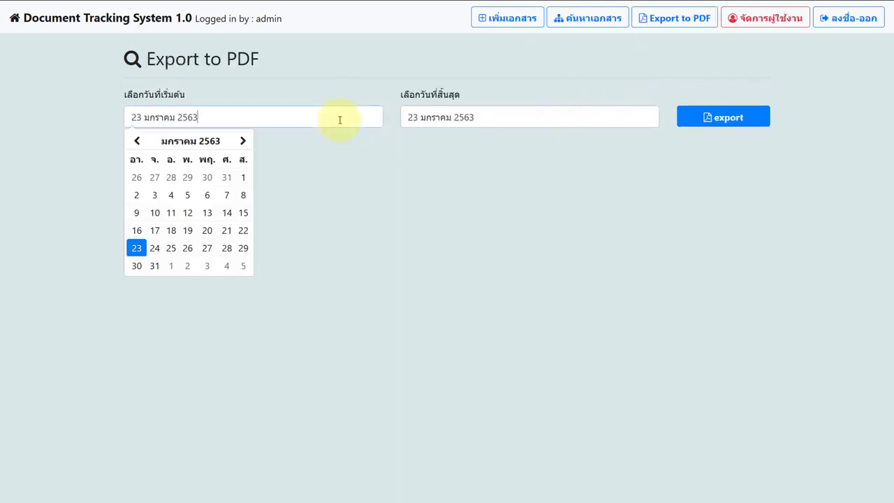
pyautogui.click(243, 231)
pyautogui.click(708, 116)
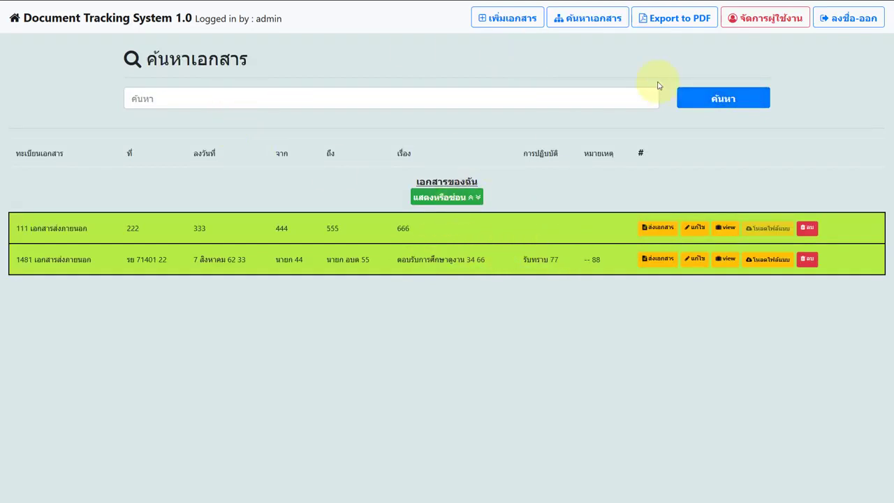
# Export a PDF report with start date 1 มกราคม 2563 and end date 23 มกราคม 2563
pyautogui.click(695, 27)
pyautogui.click(333, 116)
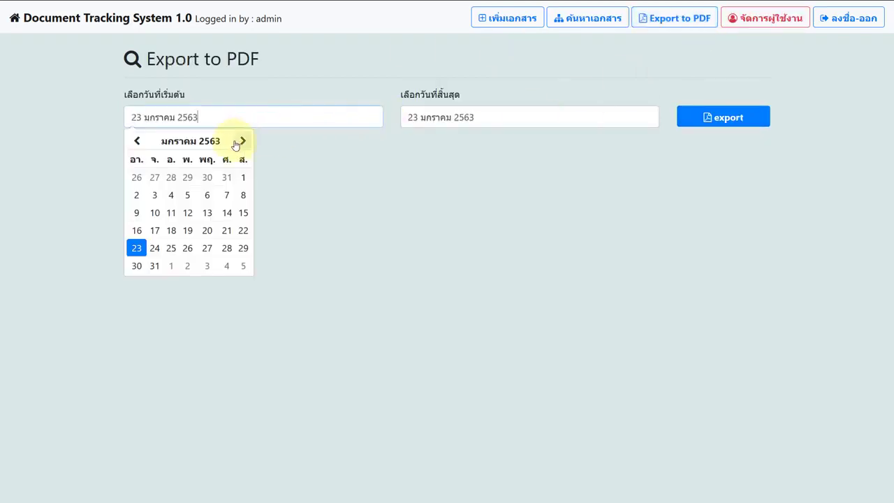
pyautogui.click(243, 178)
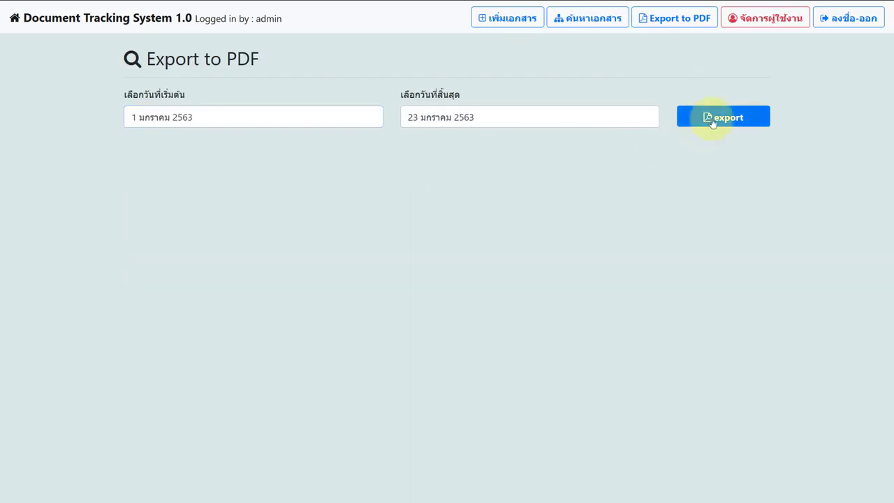
pyautogui.click(703, 116)
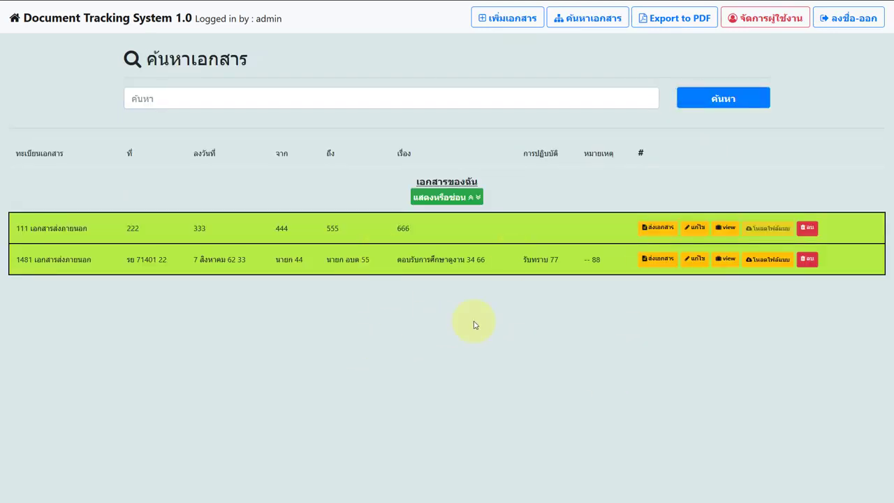